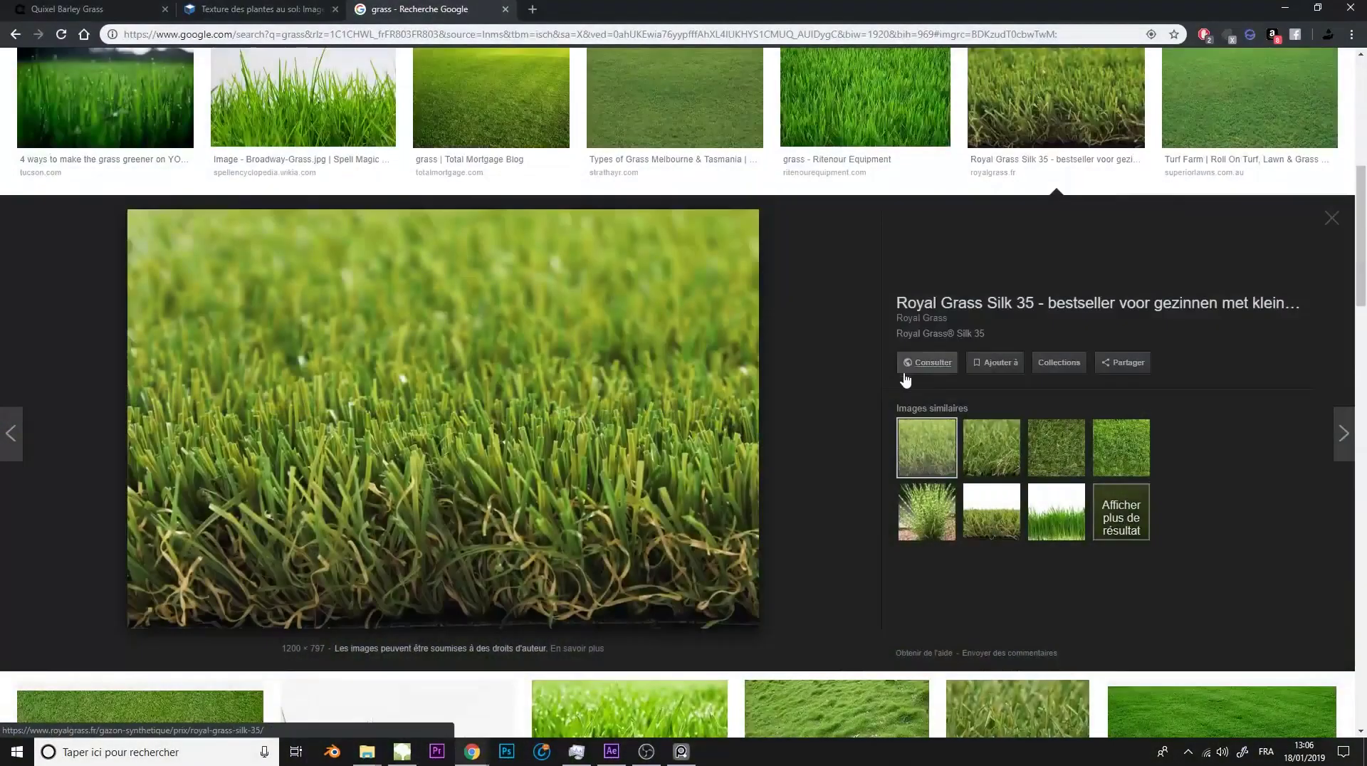
scroll(899, 331, "down", 1)
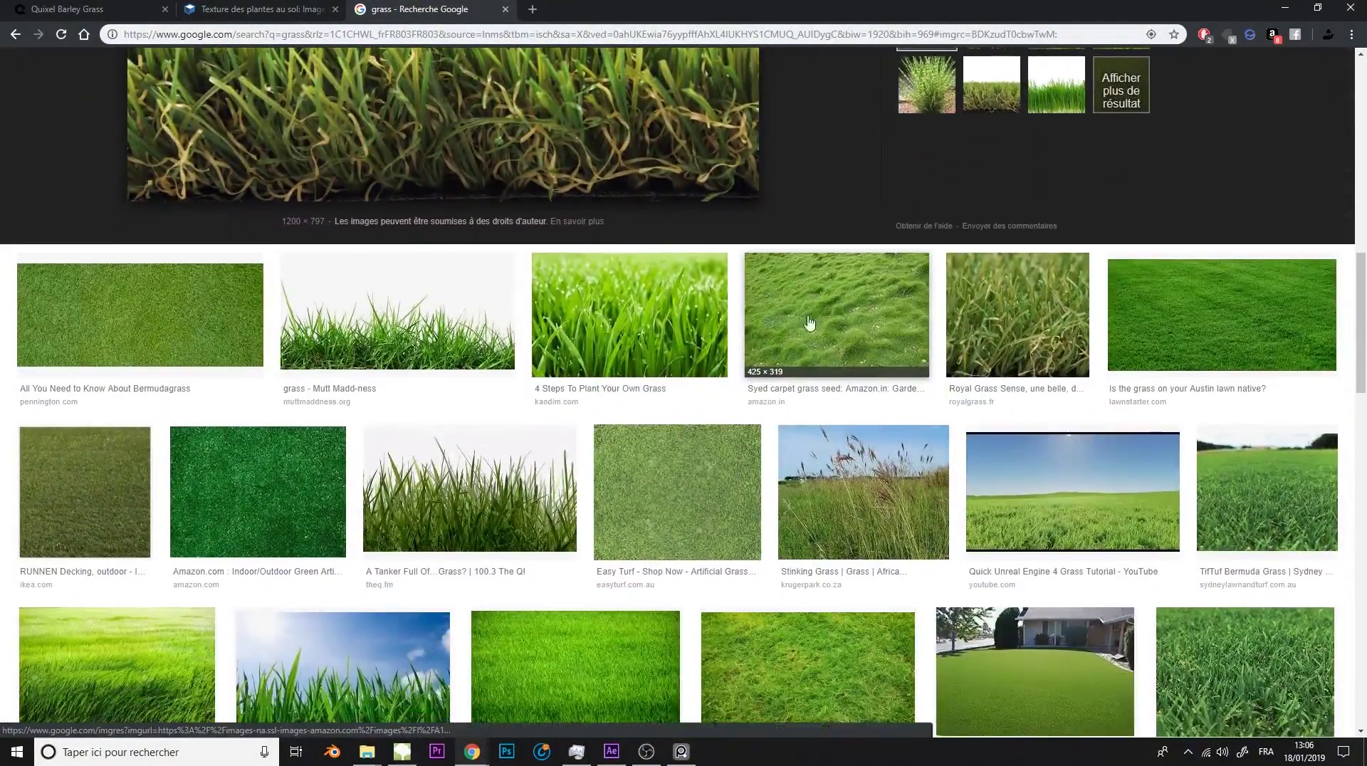
- Scroll the Google Images grass results and open the Syed carpet grass photo's larger preview
left_click(867, 314)
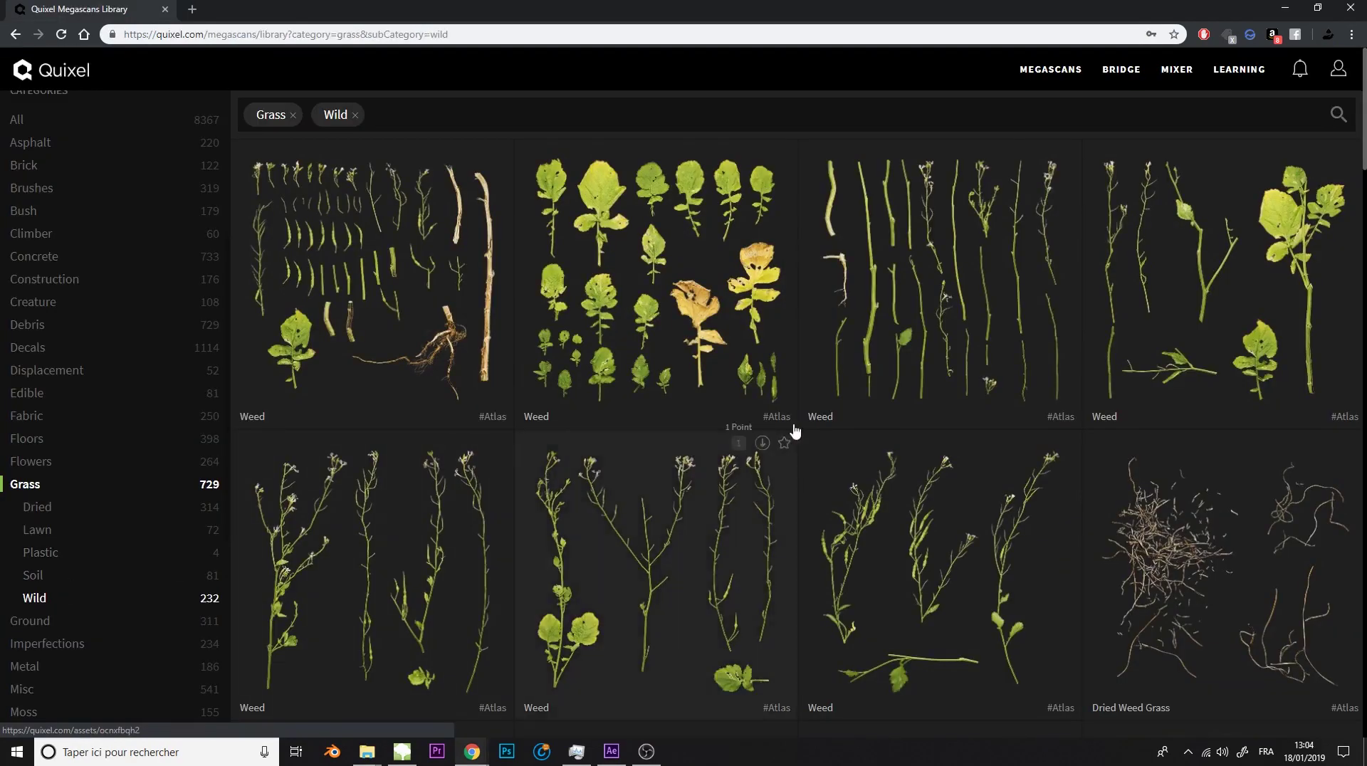
- Scroll through the Quixel Grass › Wild atlases and the Textures.com tall grass page
scroll(889, 373, "down", 7)
scroll(889, 374, "down", 5)
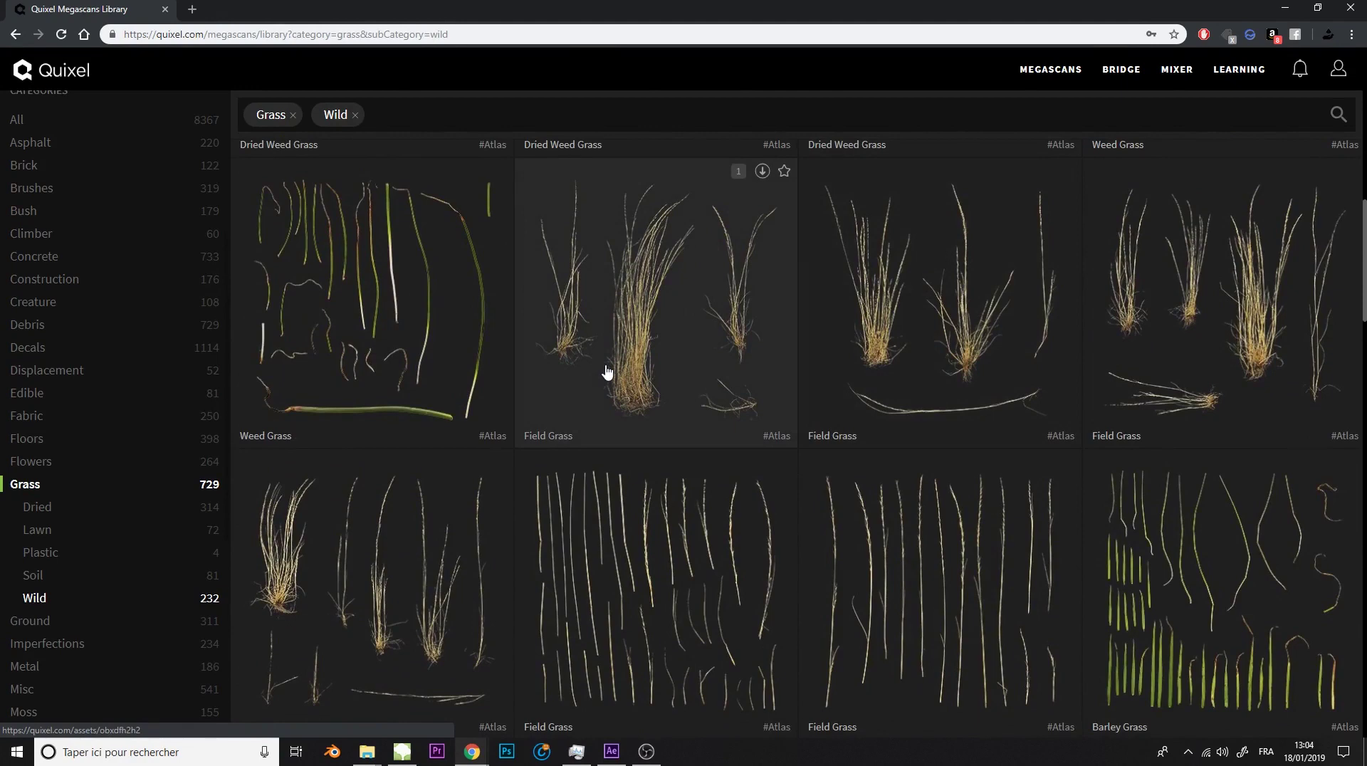
scroll(607, 370, "down", 9)
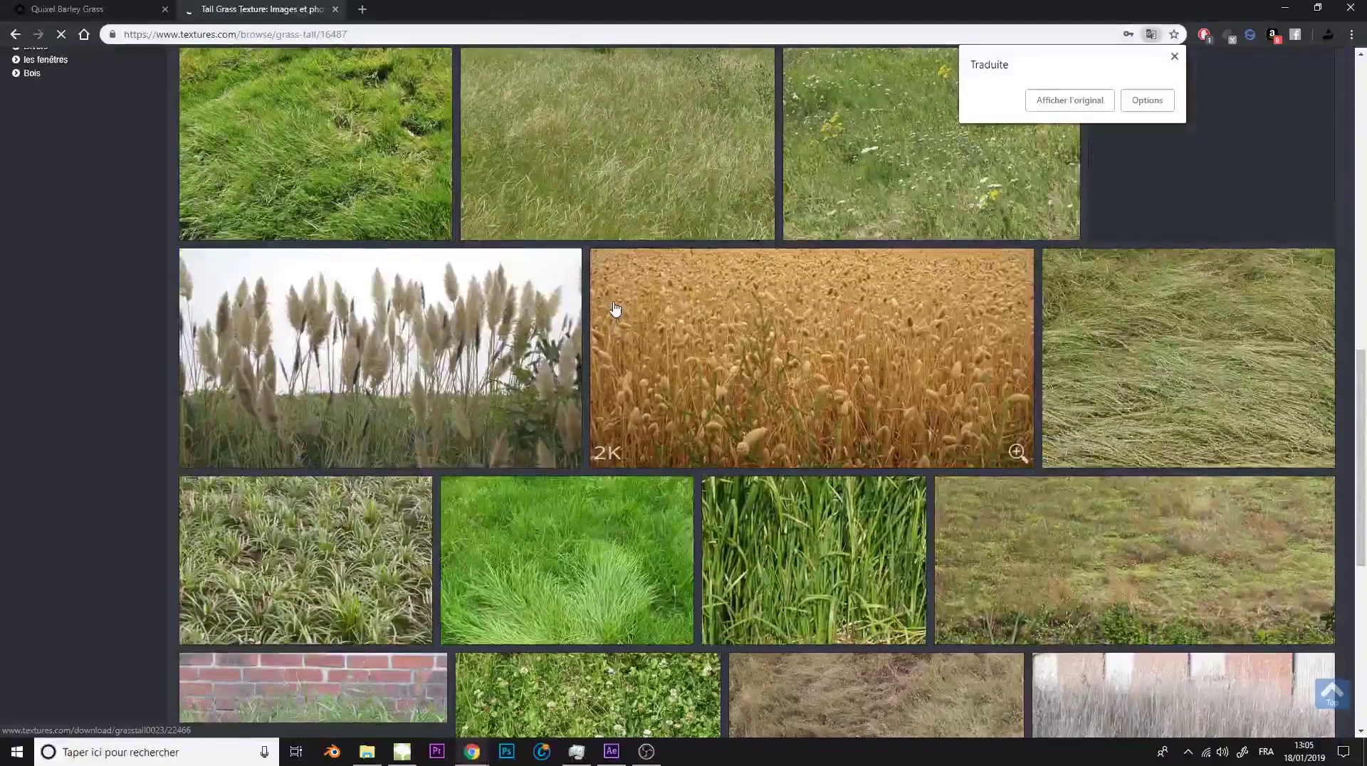
scroll(616, 308, "down", 7)
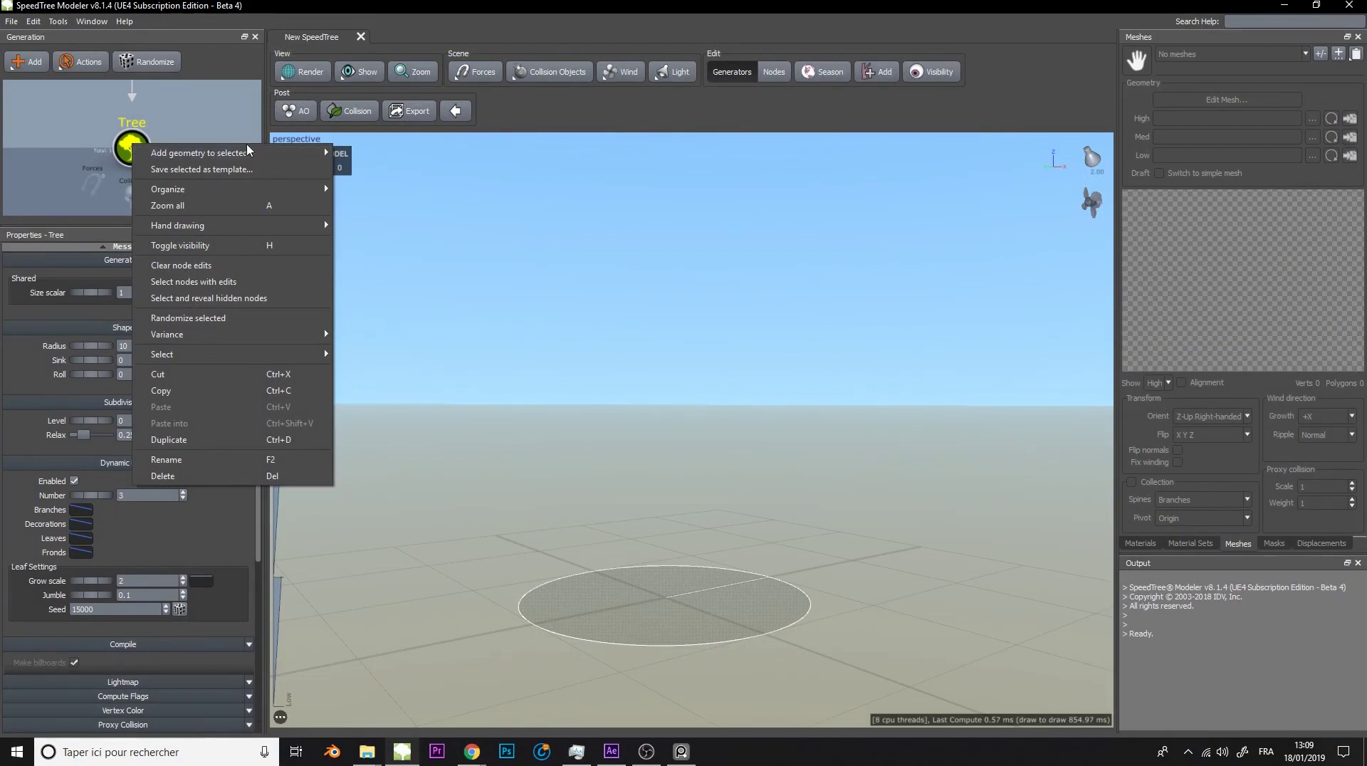
- Add a LeafMesh generator to the Tree and create a material named Grass in the Materials dialog
mouse_move(238, 151)
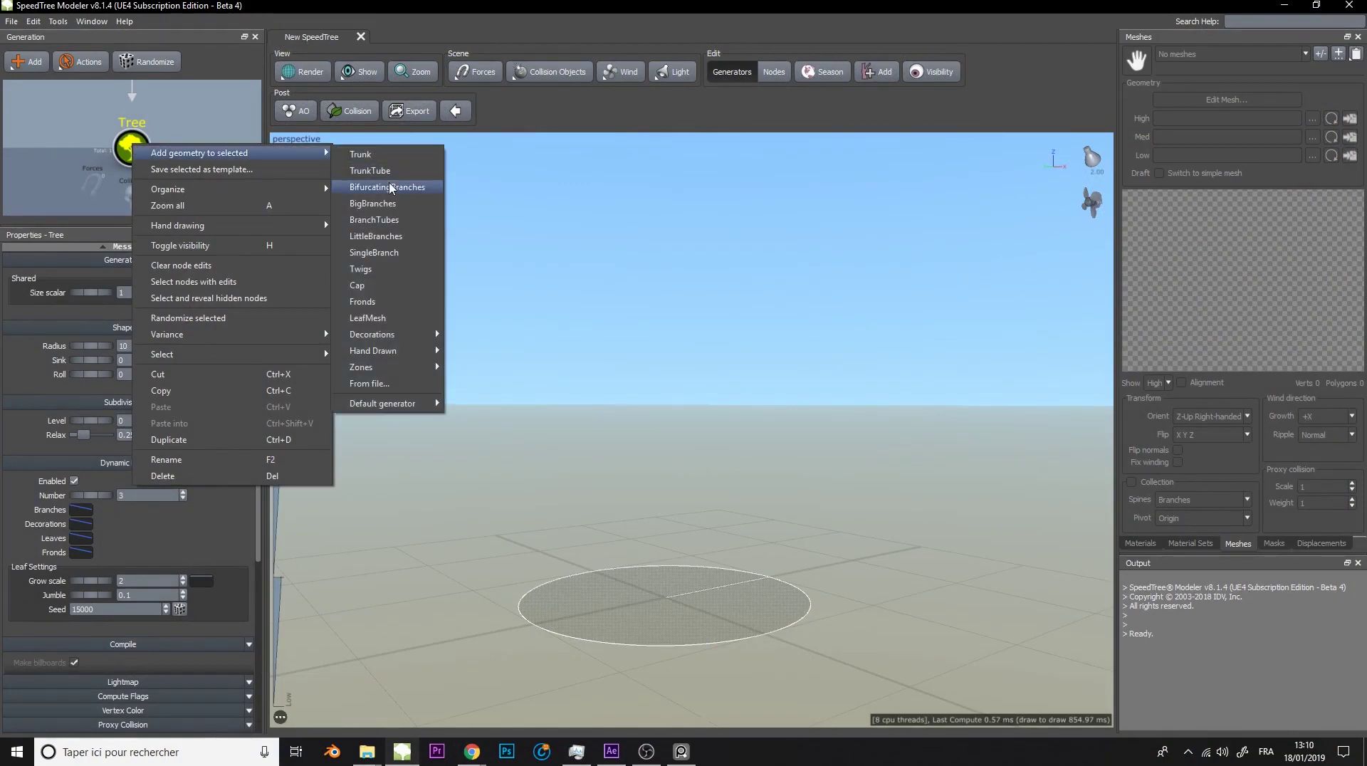
left_click(406, 318)
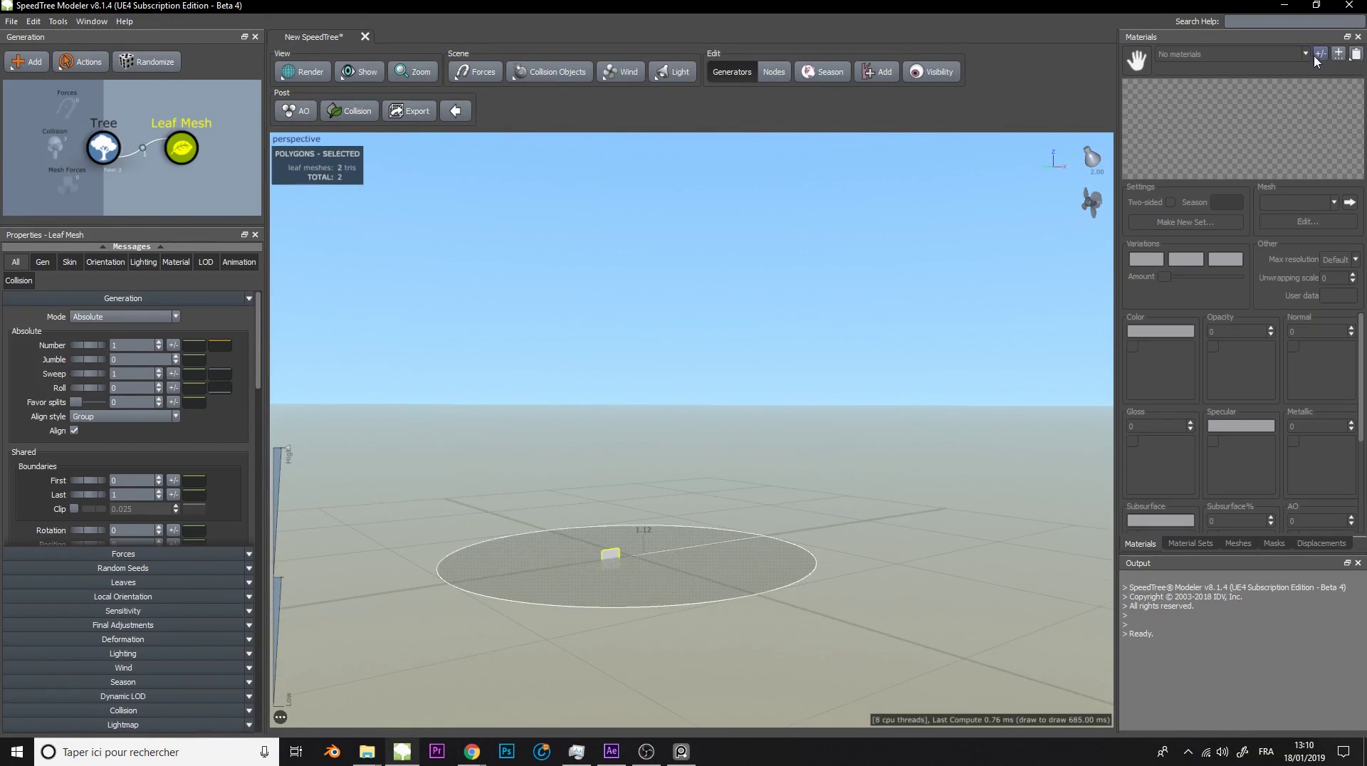
left_click(1317, 56)
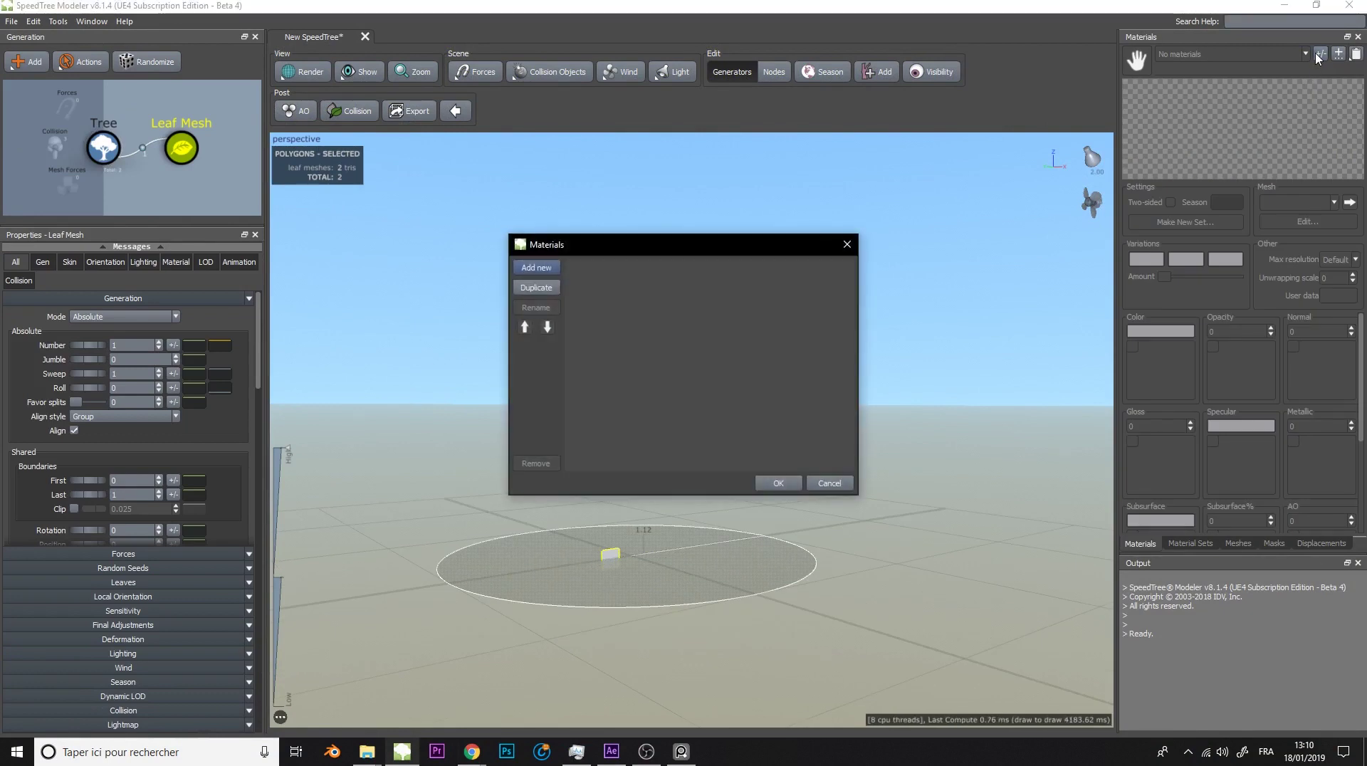
left_click(550, 268)
double_click(582, 265)
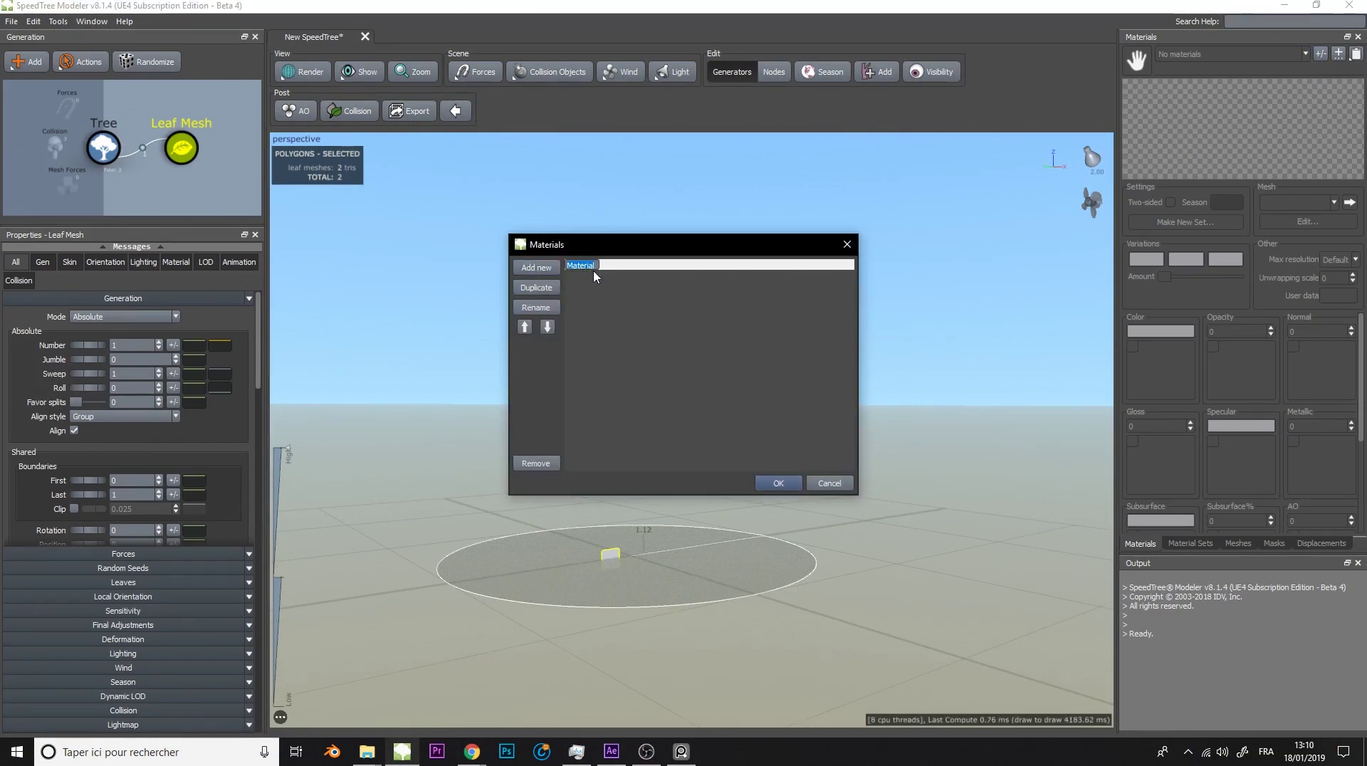
type("Grass")
key("Return")
left_click(776, 483)
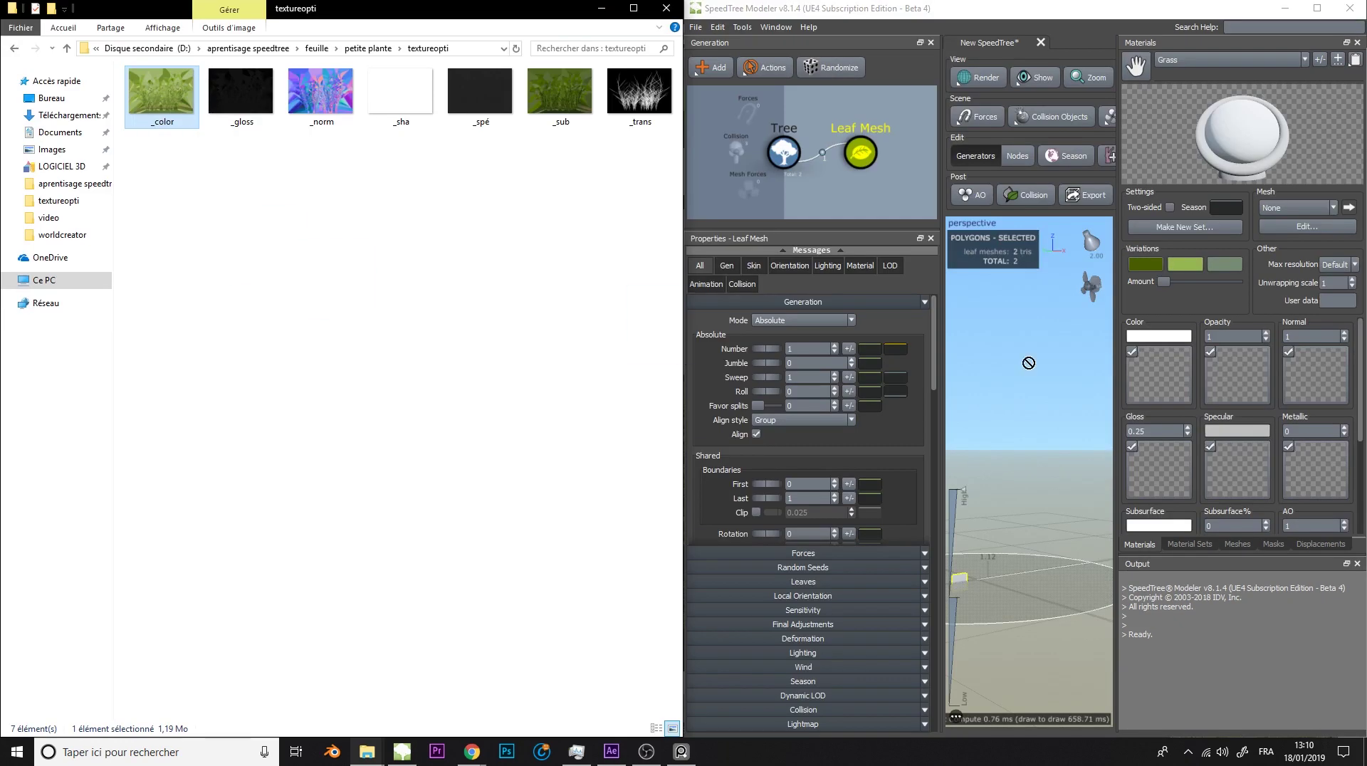
- Assign the _color, _trans and _norm textures to Color, Opacity and Normal, and make it two-sided
left_click_drag(1153, 381, 1154, 381)
left_click_drag(639, 91, 1249, 363)
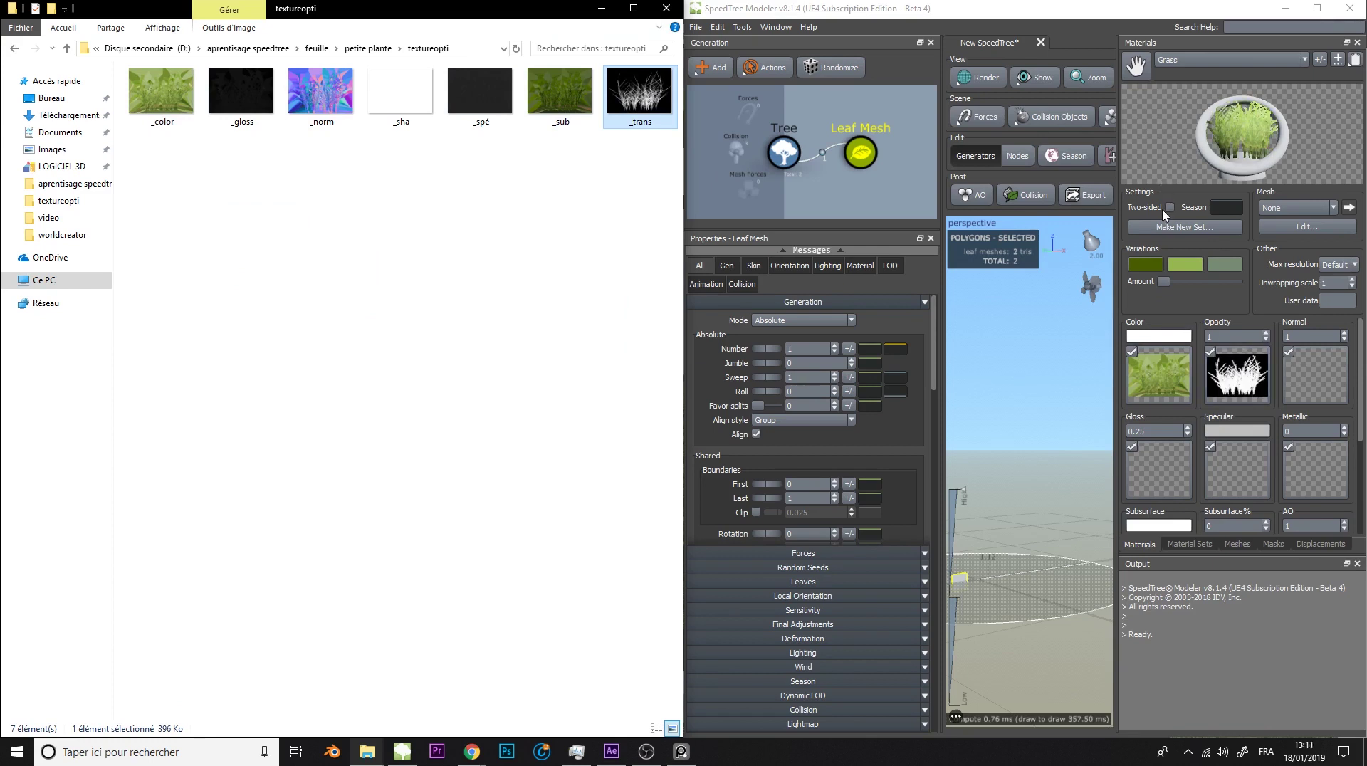
left_click(1169, 207)
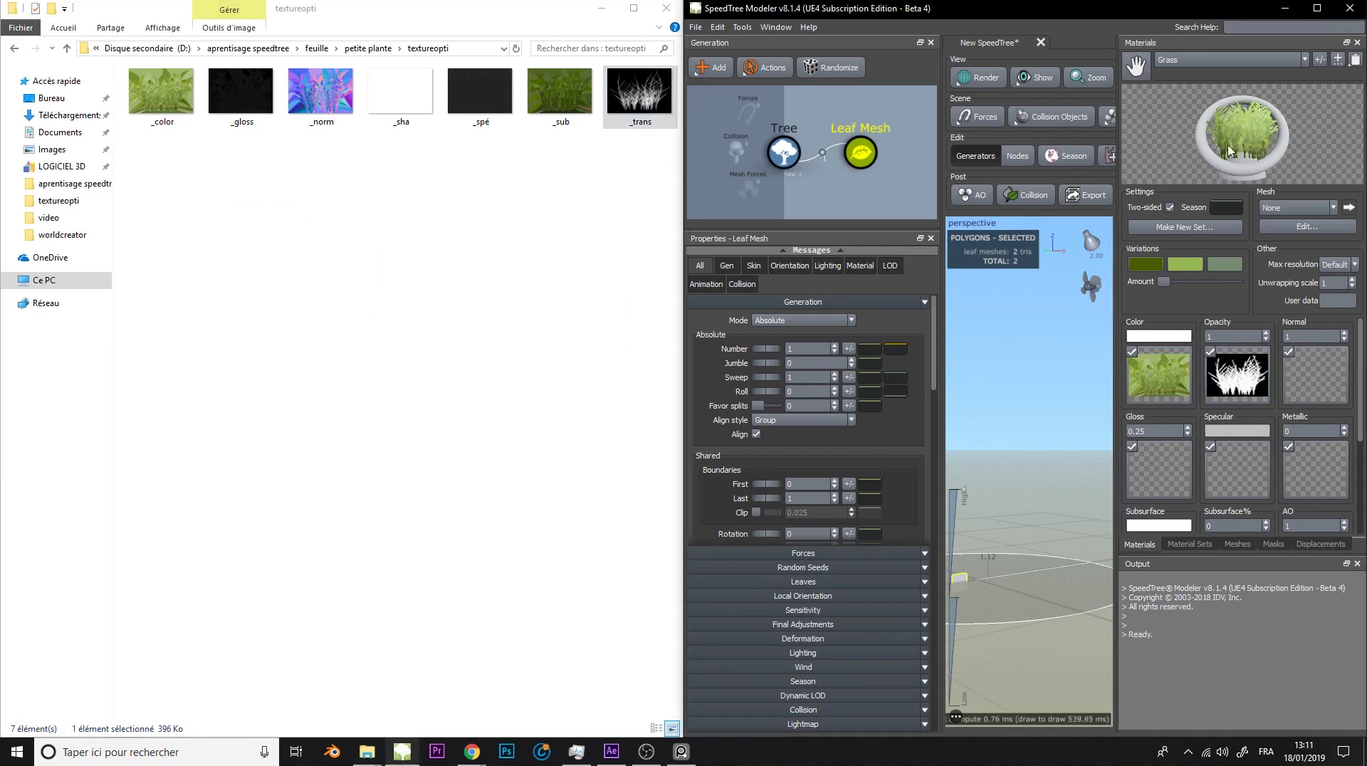
left_click_drag(321, 91, 1306, 373)
- Assign the _gloss, _spé and _sub textures to the Gloss, Specular and Subsurface slots
left_click(484, 155)
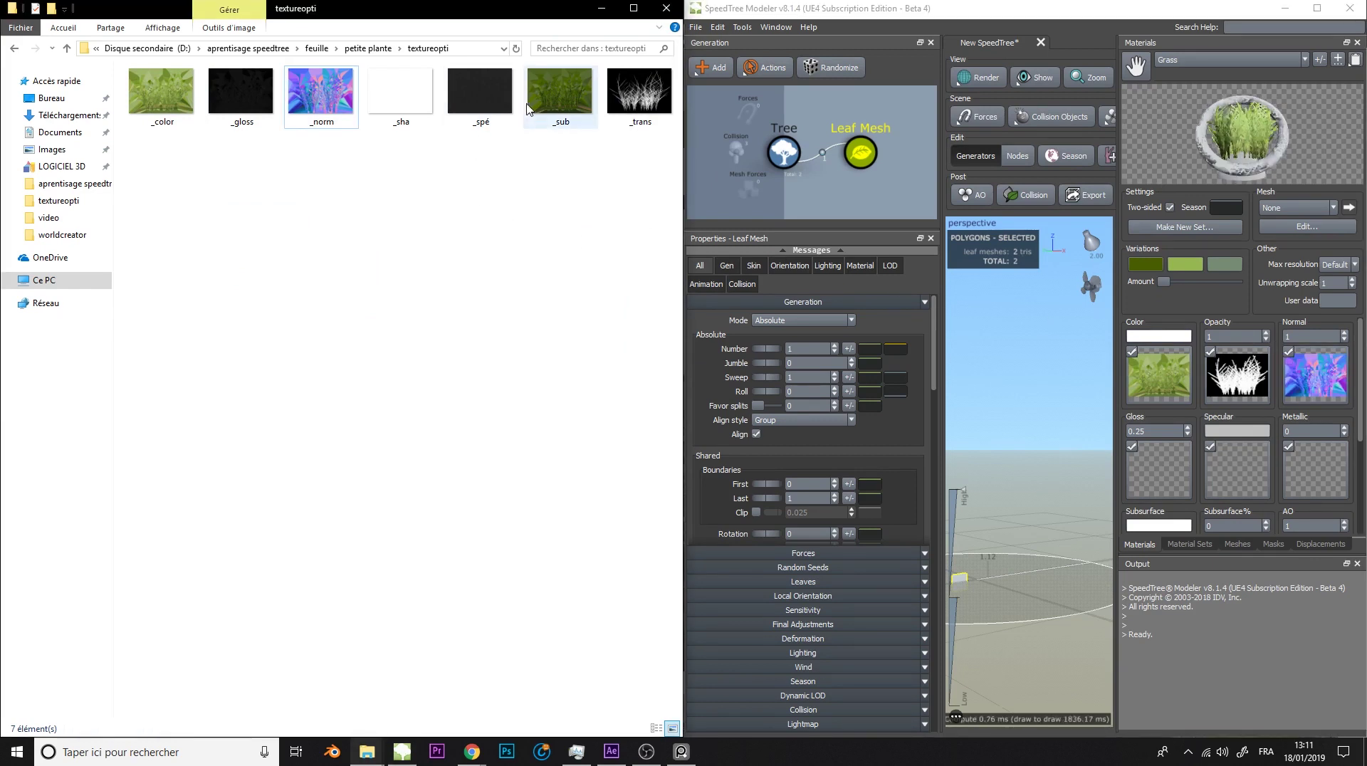
left_click_drag(240, 91, 1164, 477)
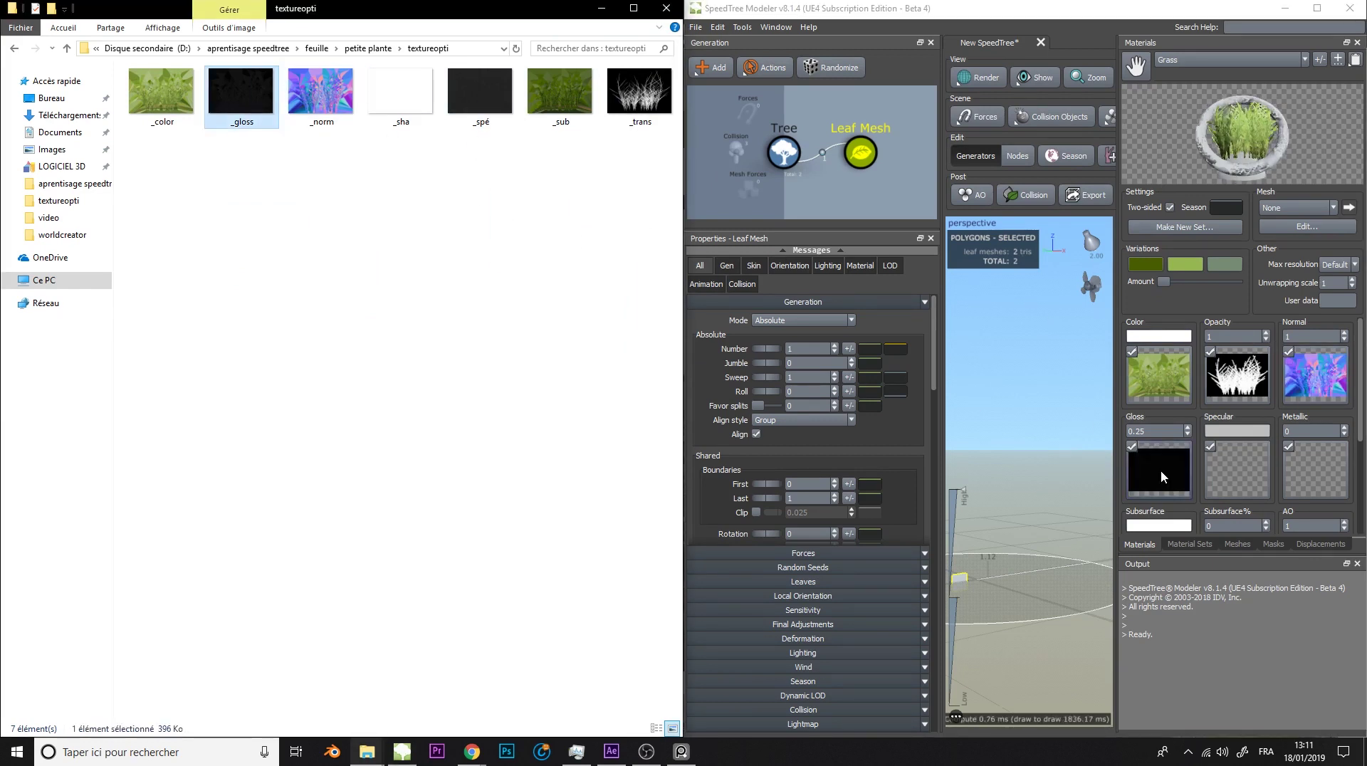
left_click_drag(480, 92, 1253, 474)
scroll(1271, 442, "down", 3)
left_click_drag(560, 91, 1166, 429)
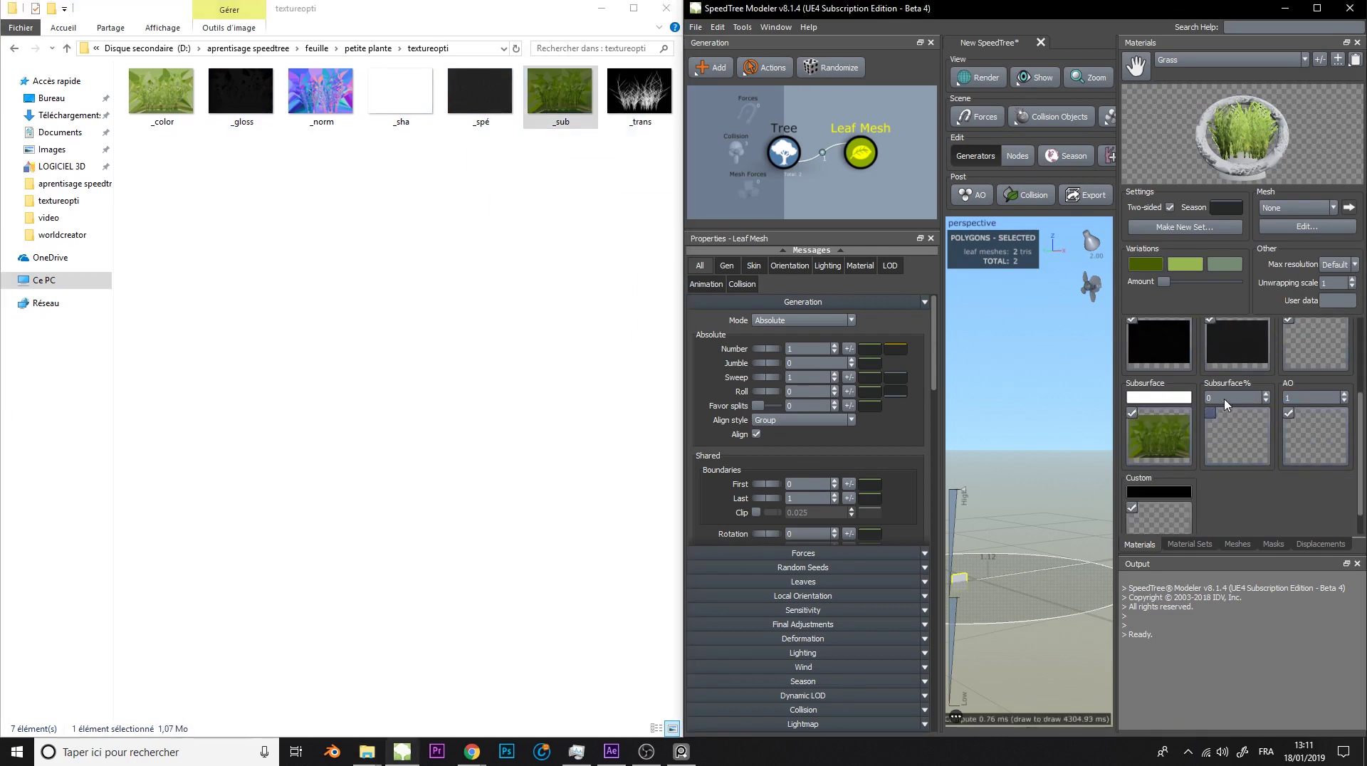
scroll(1246, 484, "up", 1)
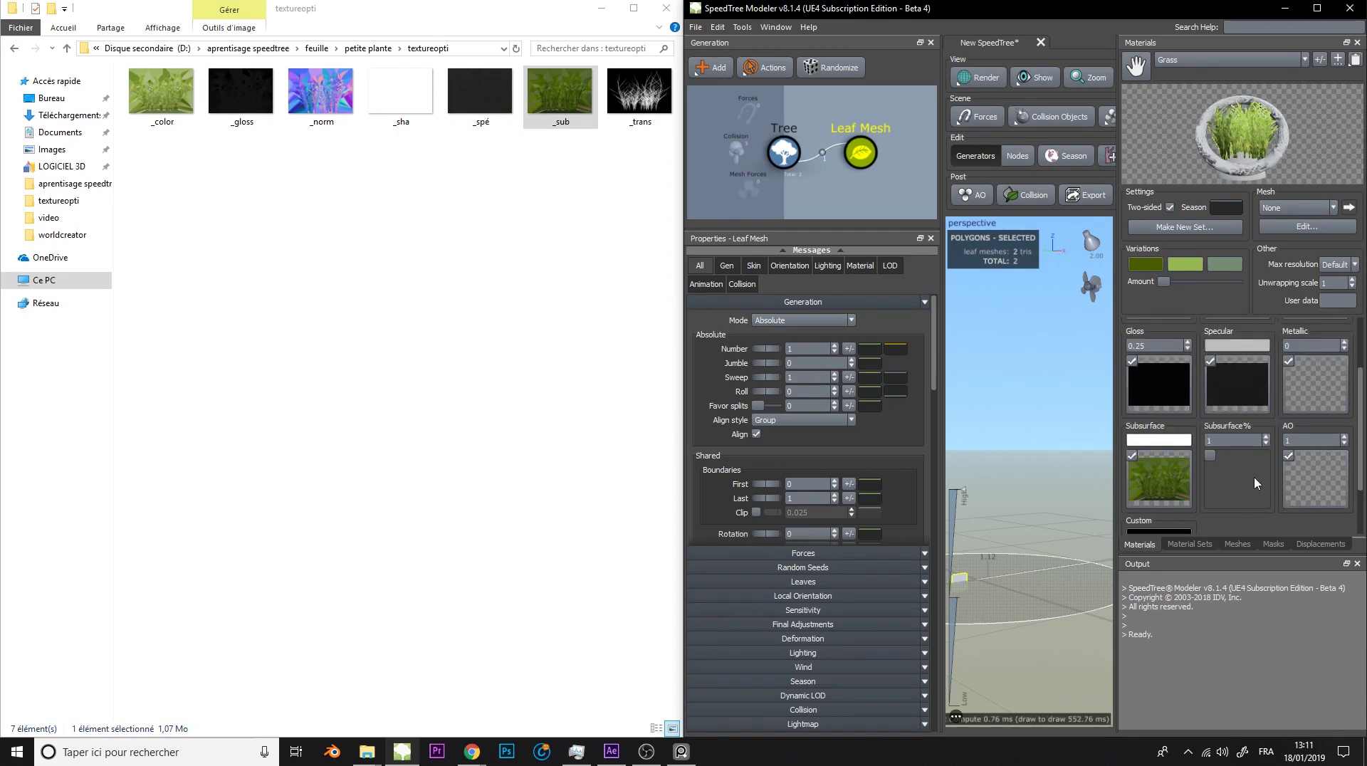
- In the Mesh Edit cutout editor, lower the anchor to the grass base and tighten corners and side vertices
left_click(1303, 226)
left_click_drag(947, 464, 951, 486)
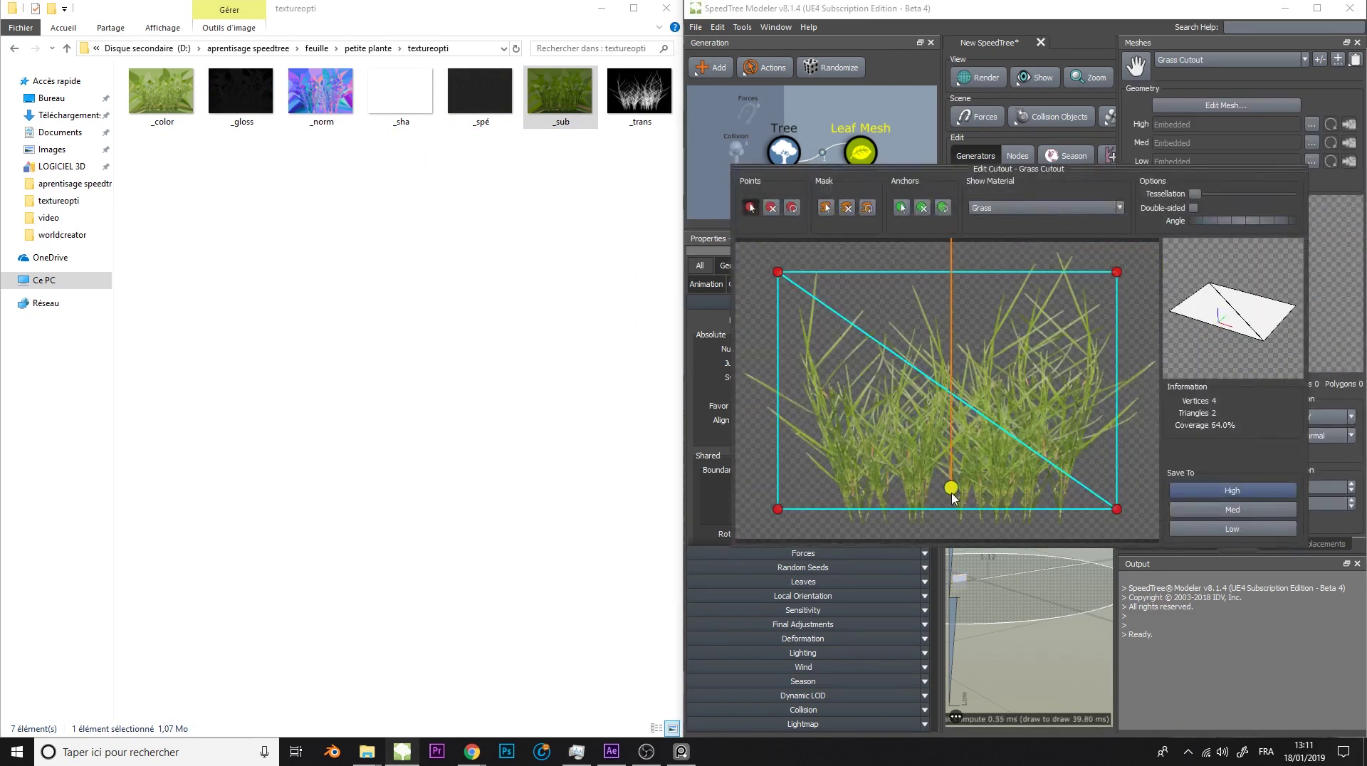
left_click_drag(1114, 509, 1069, 518)
left_click_drag(1113, 282, 1167, 381)
left_click_drag(1116, 272, 1066, 247)
left_click_drag(781, 405, 739, 370)
left_click_drag(778, 509, 838, 521)
left_click_drag(778, 271, 801, 274)
- Add top, centre and bottom vertices, paint the mask, and save the cutout to High
left_click_drag(948, 259, 948, 285)
left_click(949, 394)
left_click(950, 519)
left_click_drag(950, 518, 951, 515)
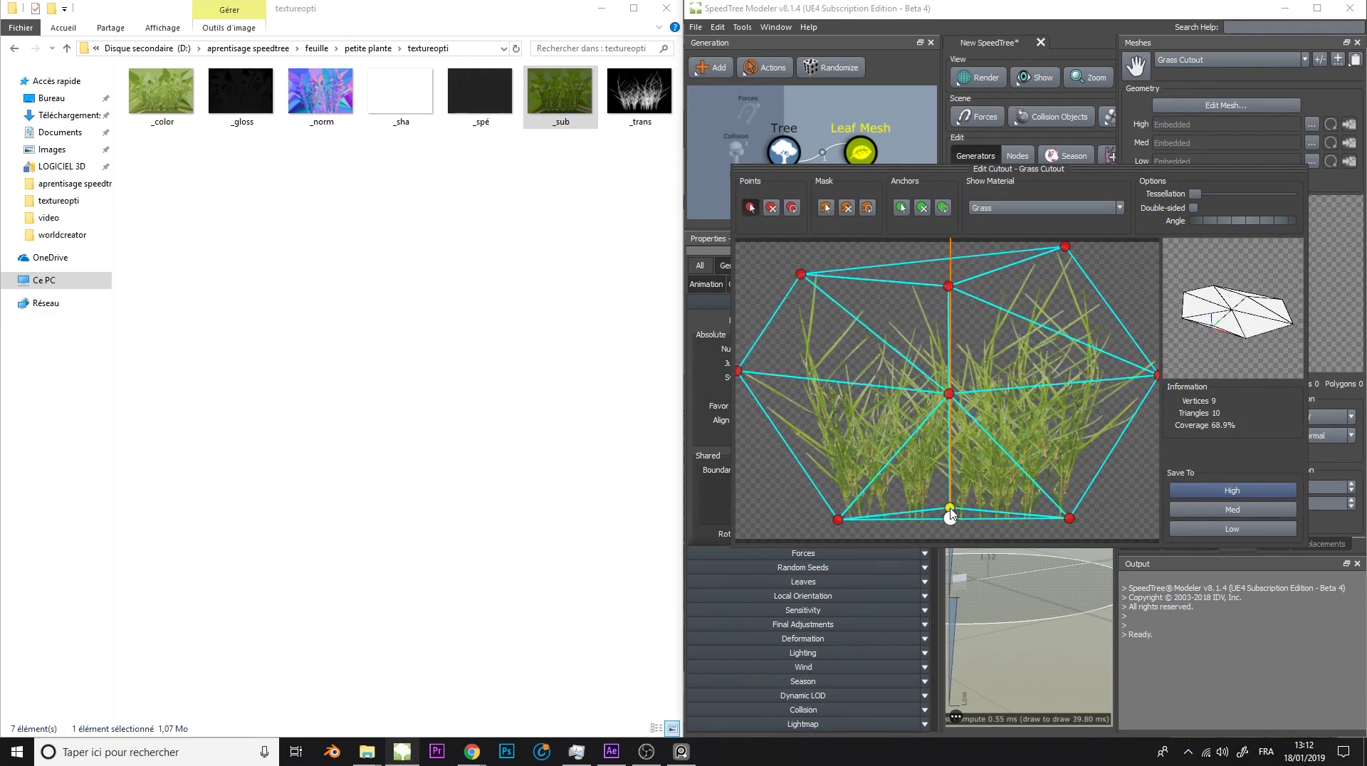
left_click(825, 207)
left_click_drag(879, 242, 902, 258)
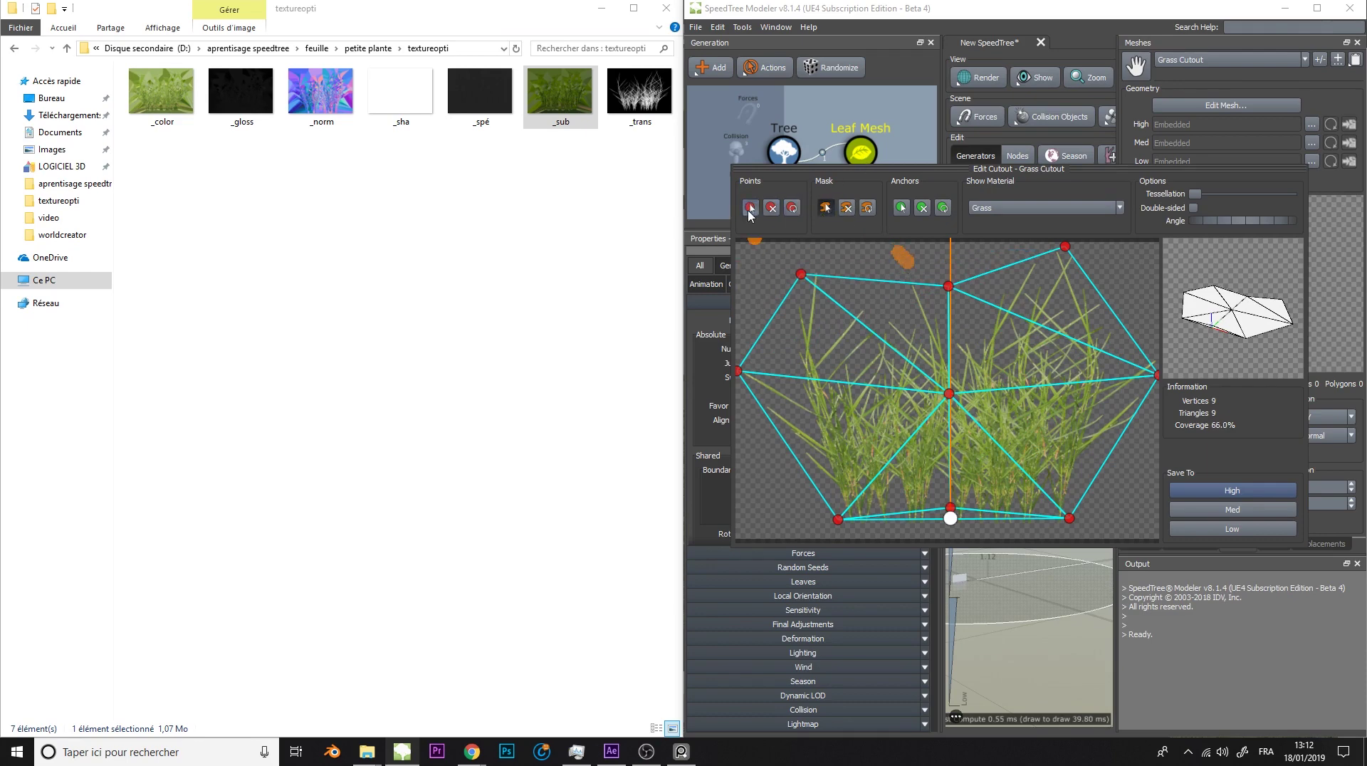
left_click(1186, 488)
key("super+Up")
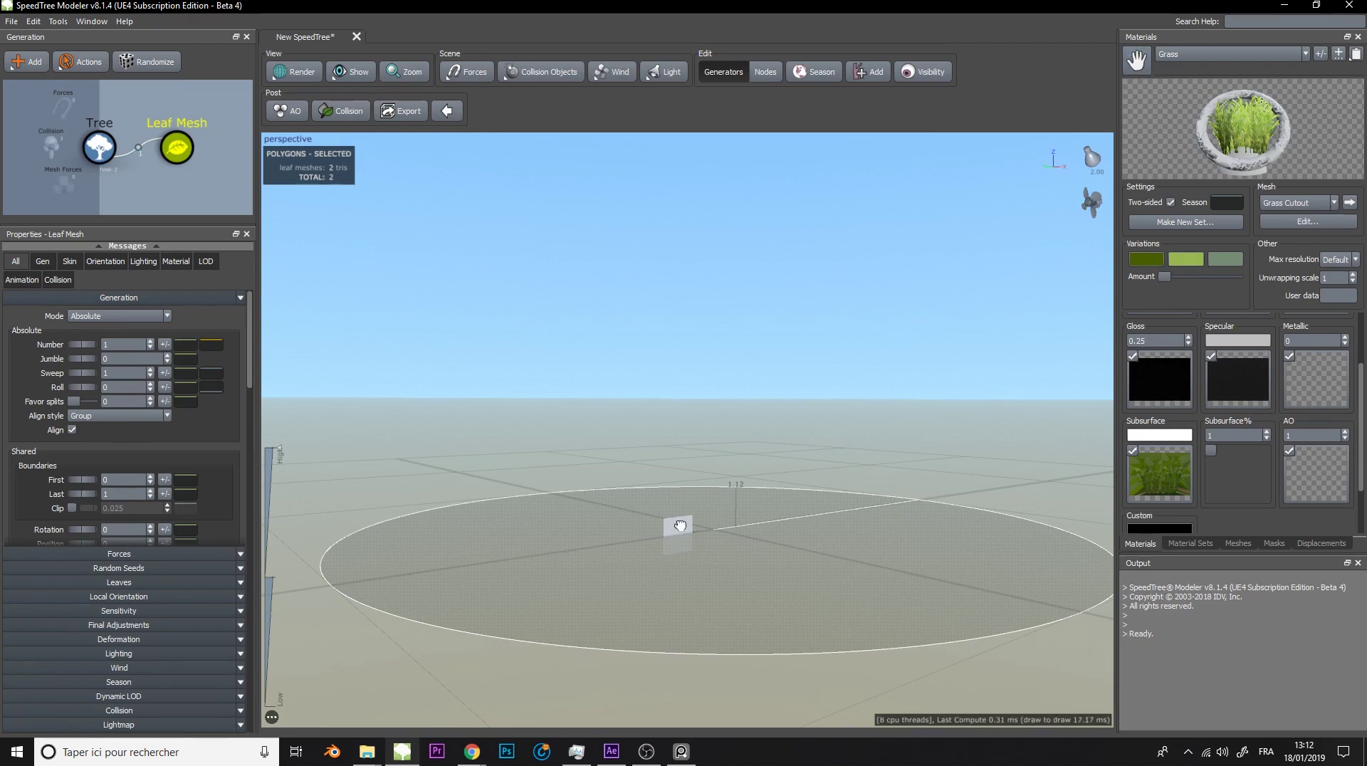
- Frame the grass clump and set the Leaf Mesh's Final Adjustments Out to 0.5
key("f")
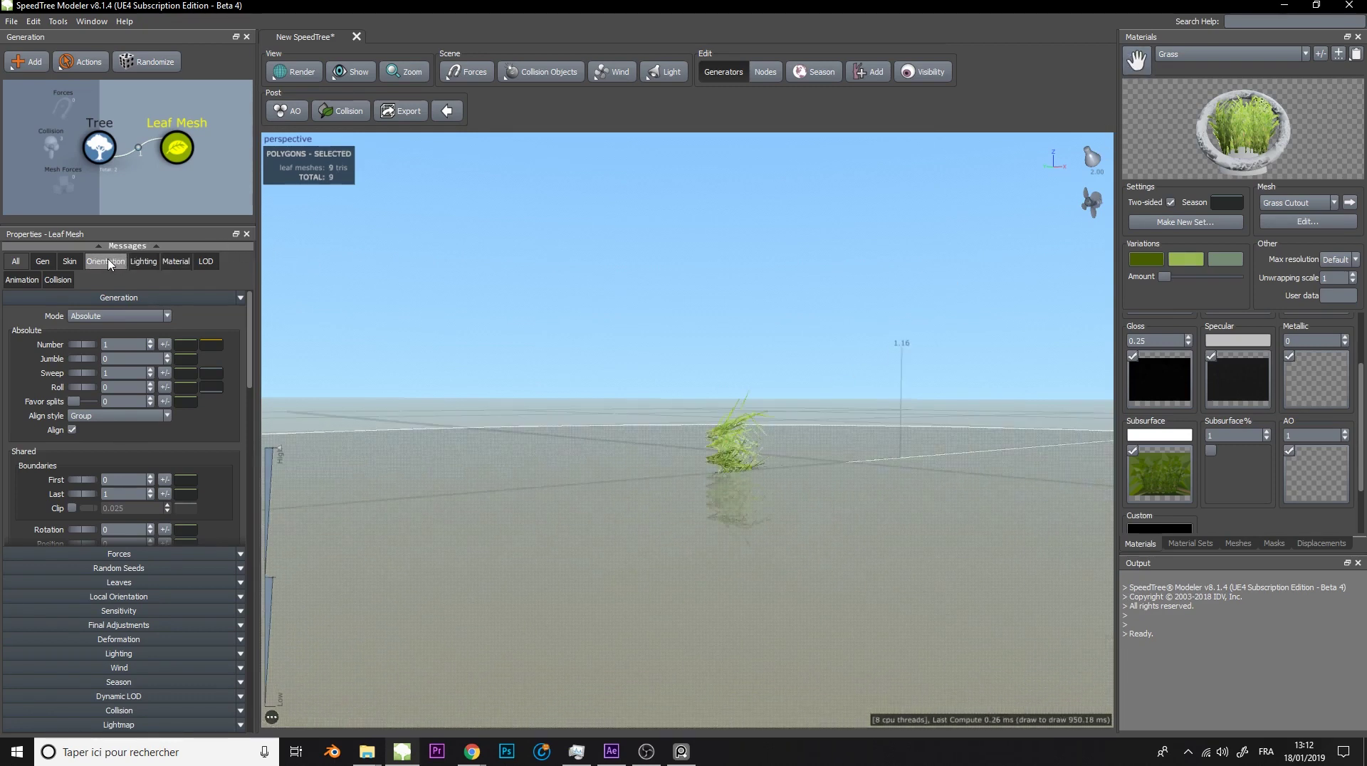
left_click(106, 262)
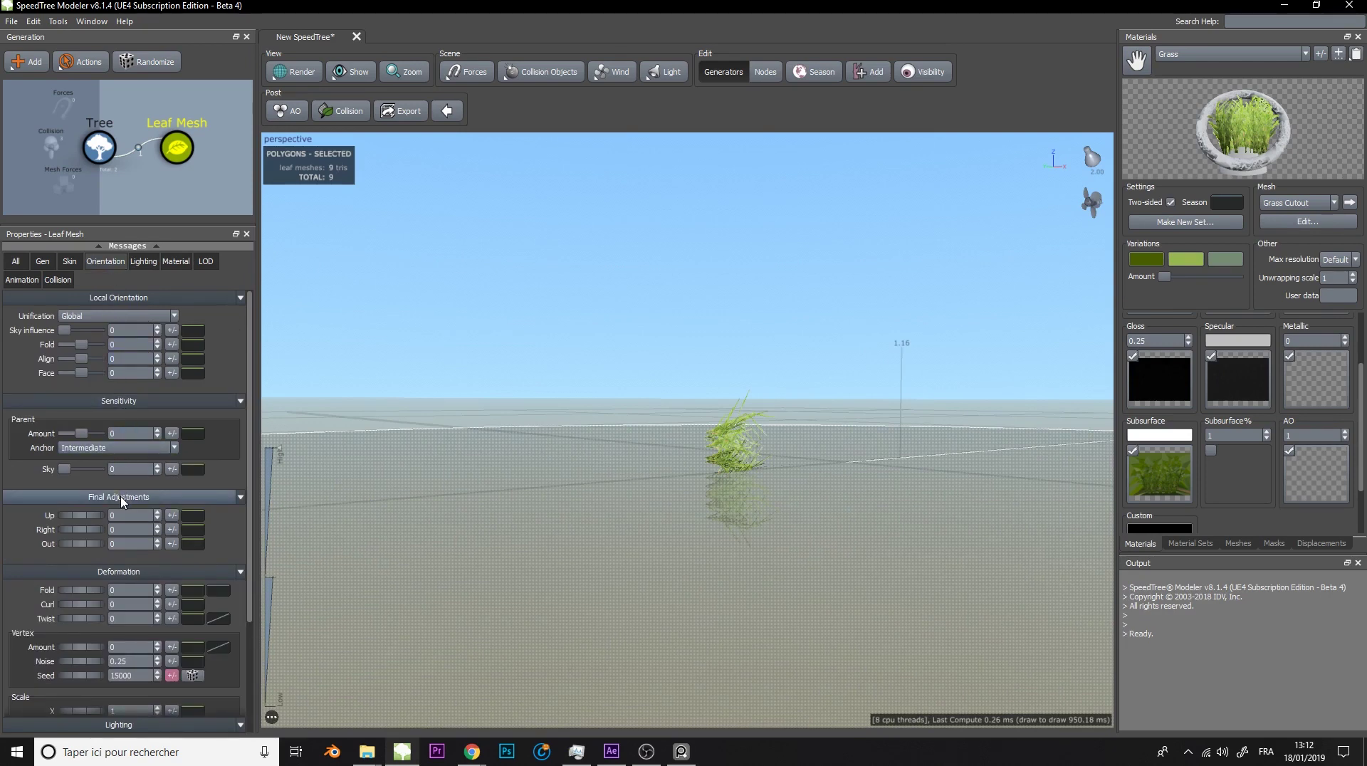
scroll(122, 502, "down", 3)
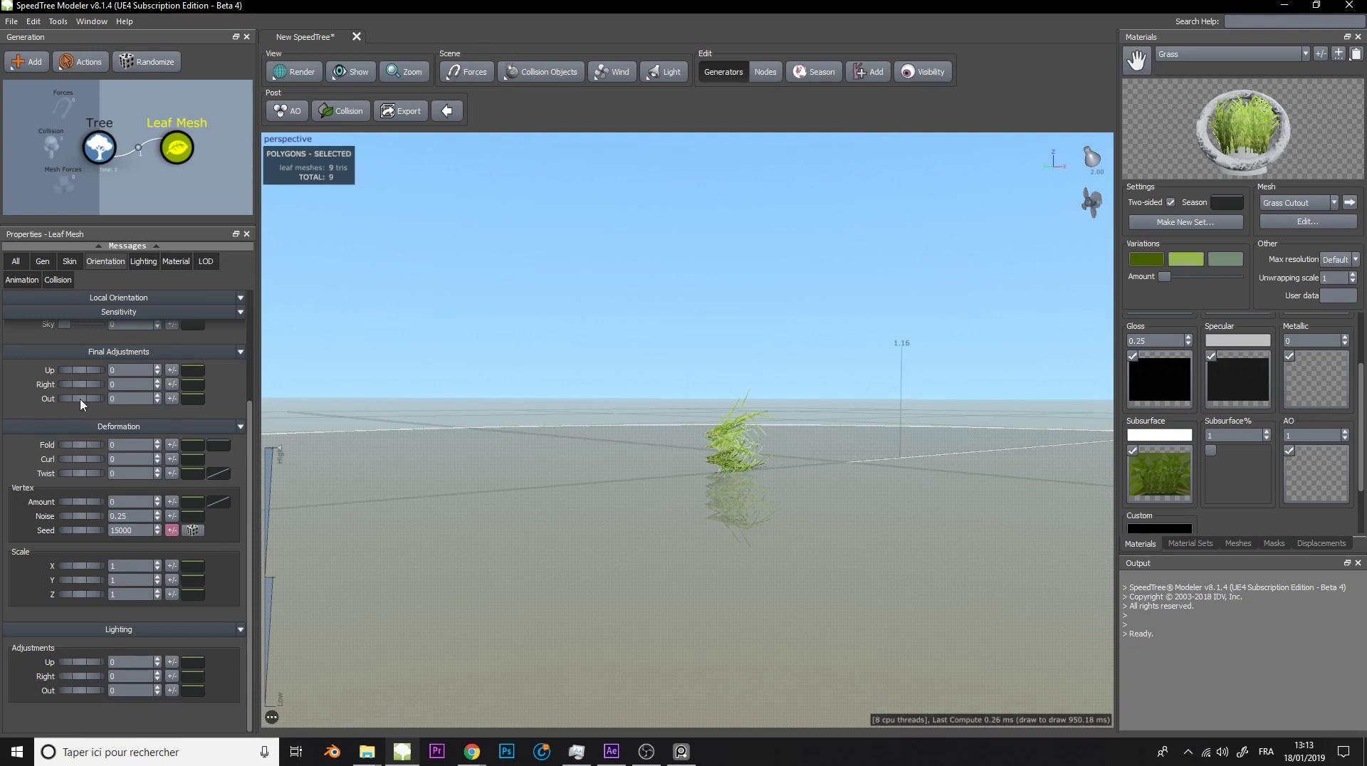
left_click_drag(82, 402, 114, 396)
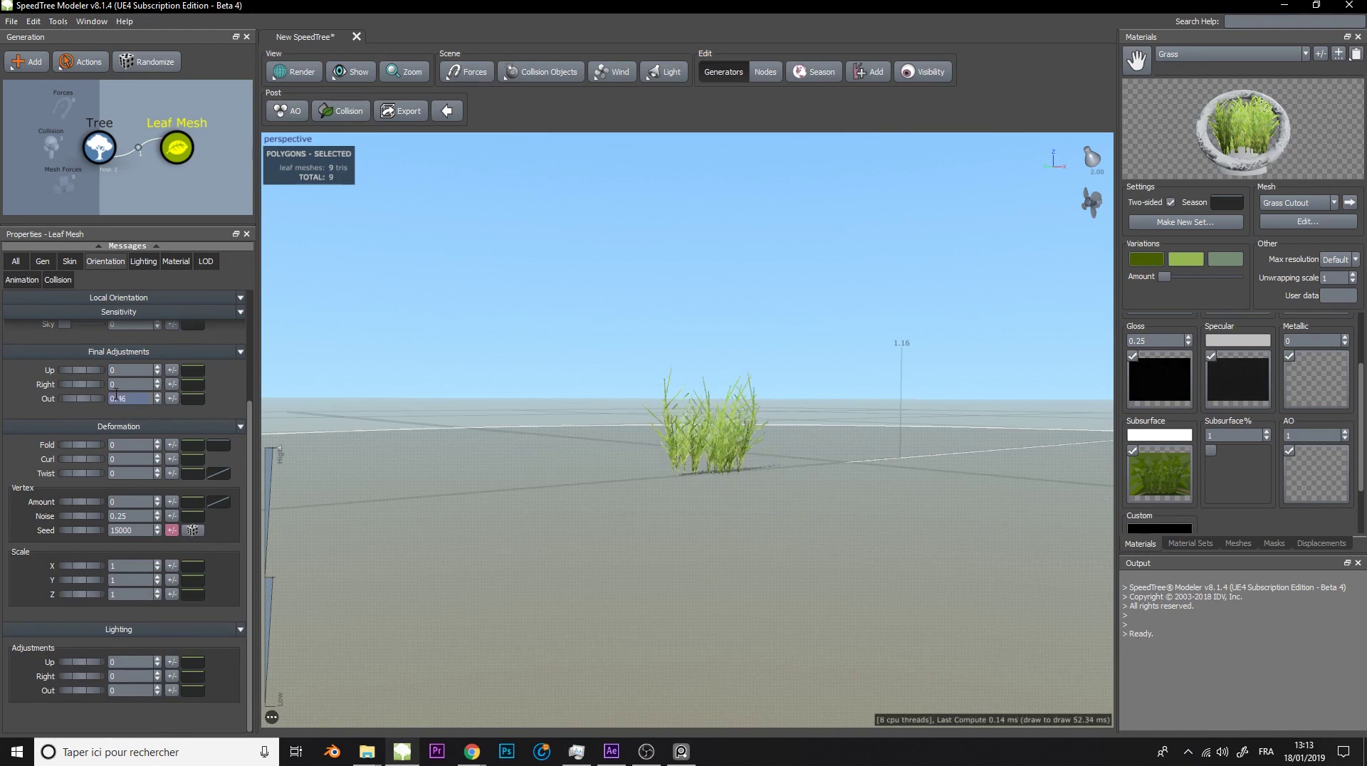
key("Return")
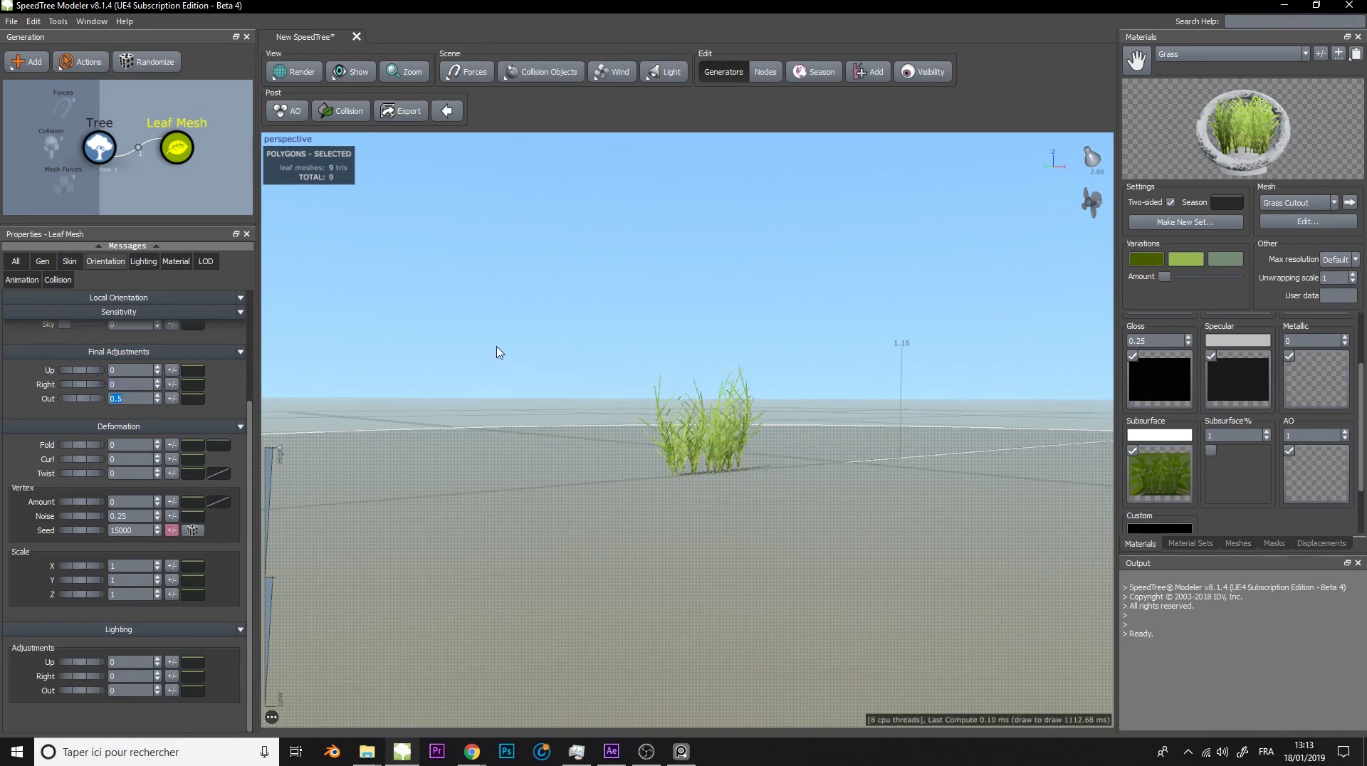
- Zoom out and orbit the camera to look down on the ground disc
scroll(248, 397, "up", 2)
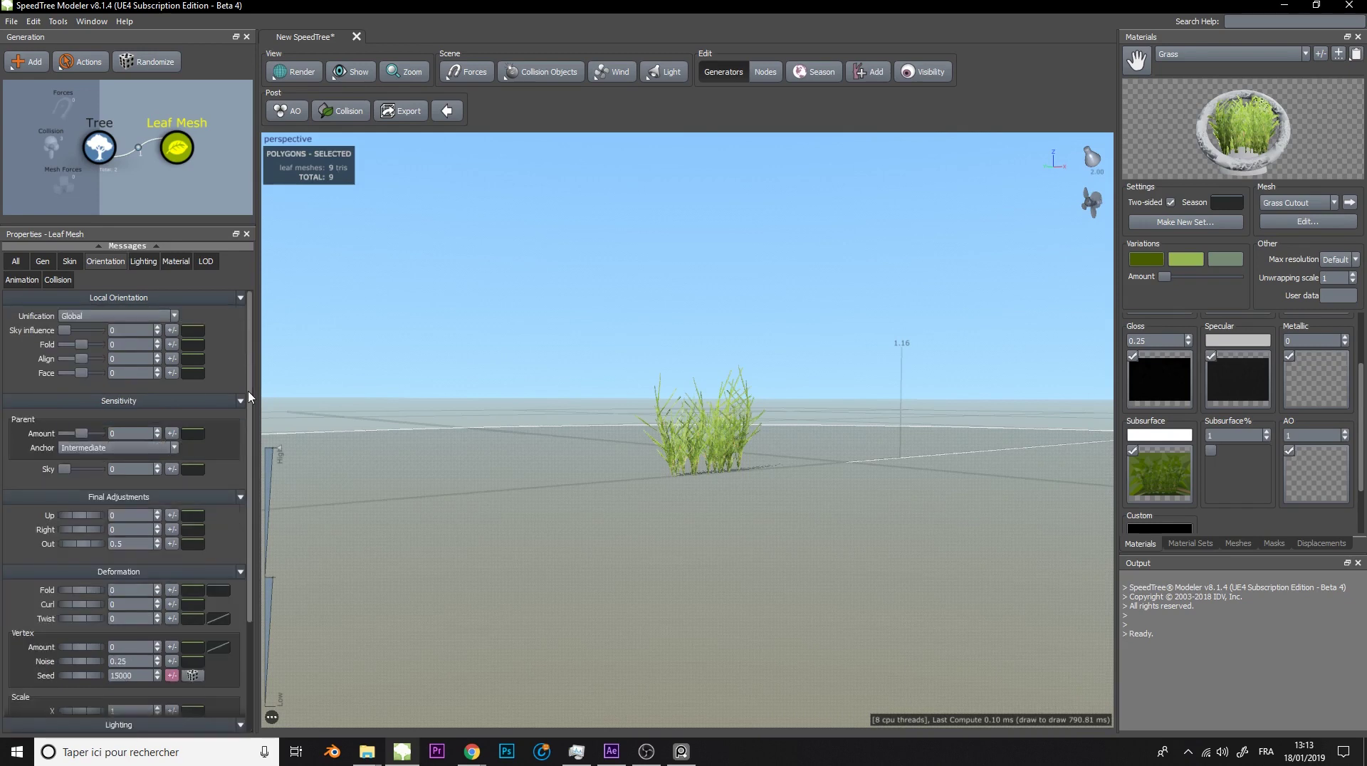
scroll(720, 388, "down", 3)
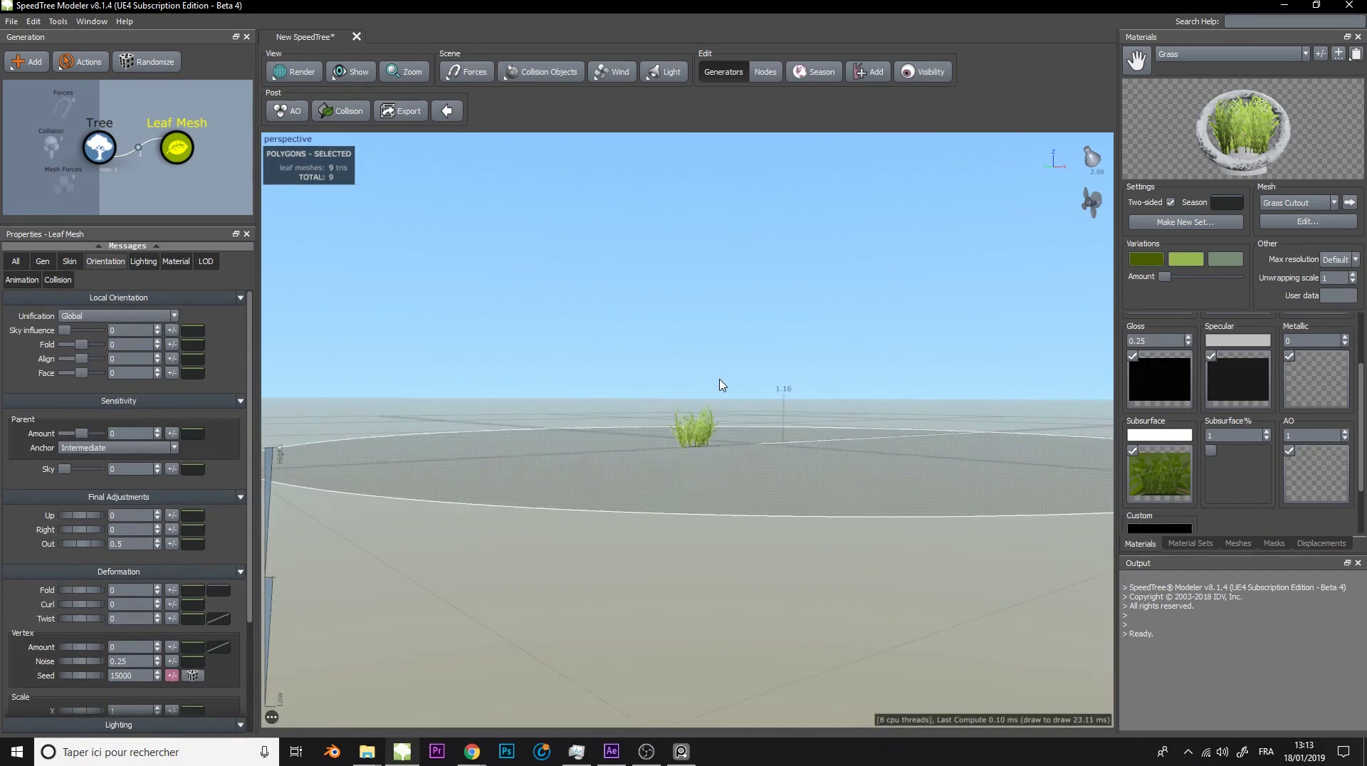
left_click_drag(753, 366, 784, 400)
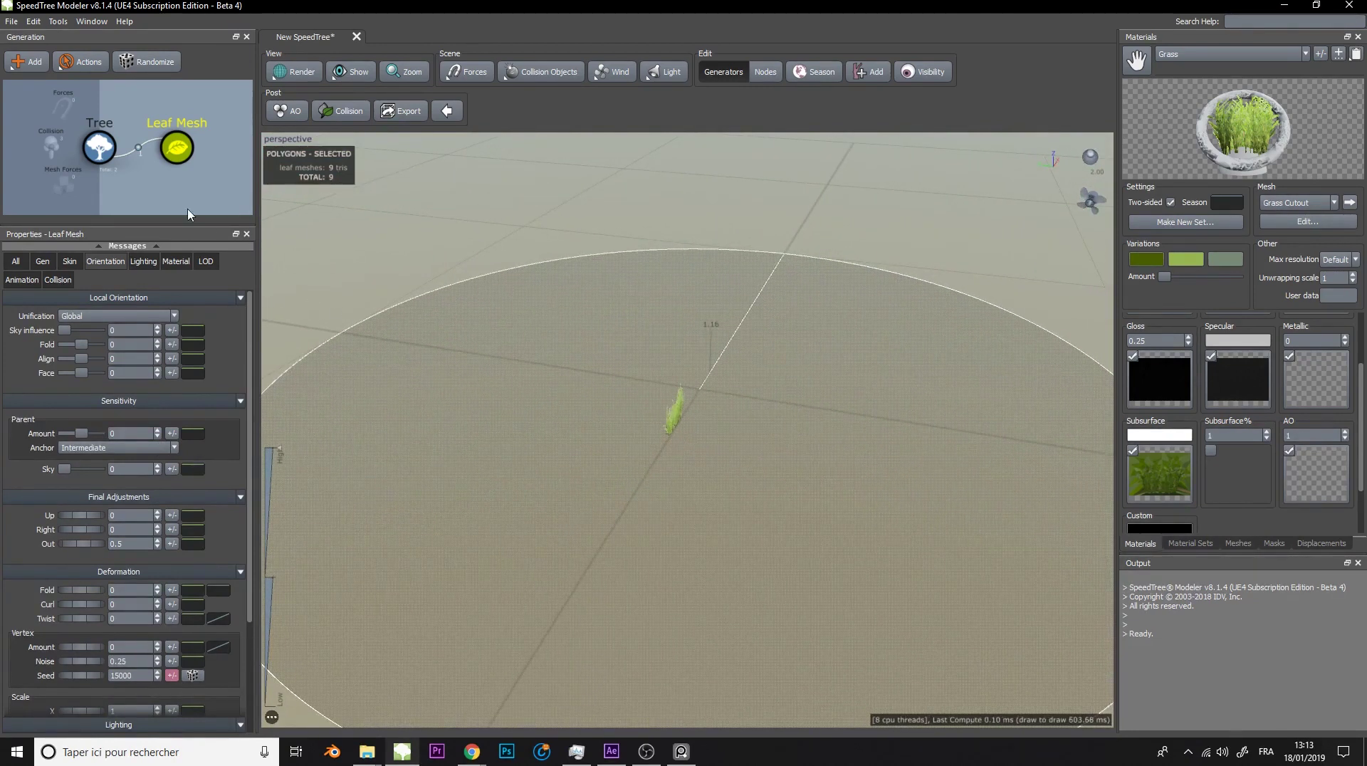
- Set the Leaf Mesh's Generation Number to about 19 and Boundaries First to 0.13
left_click(15, 262)
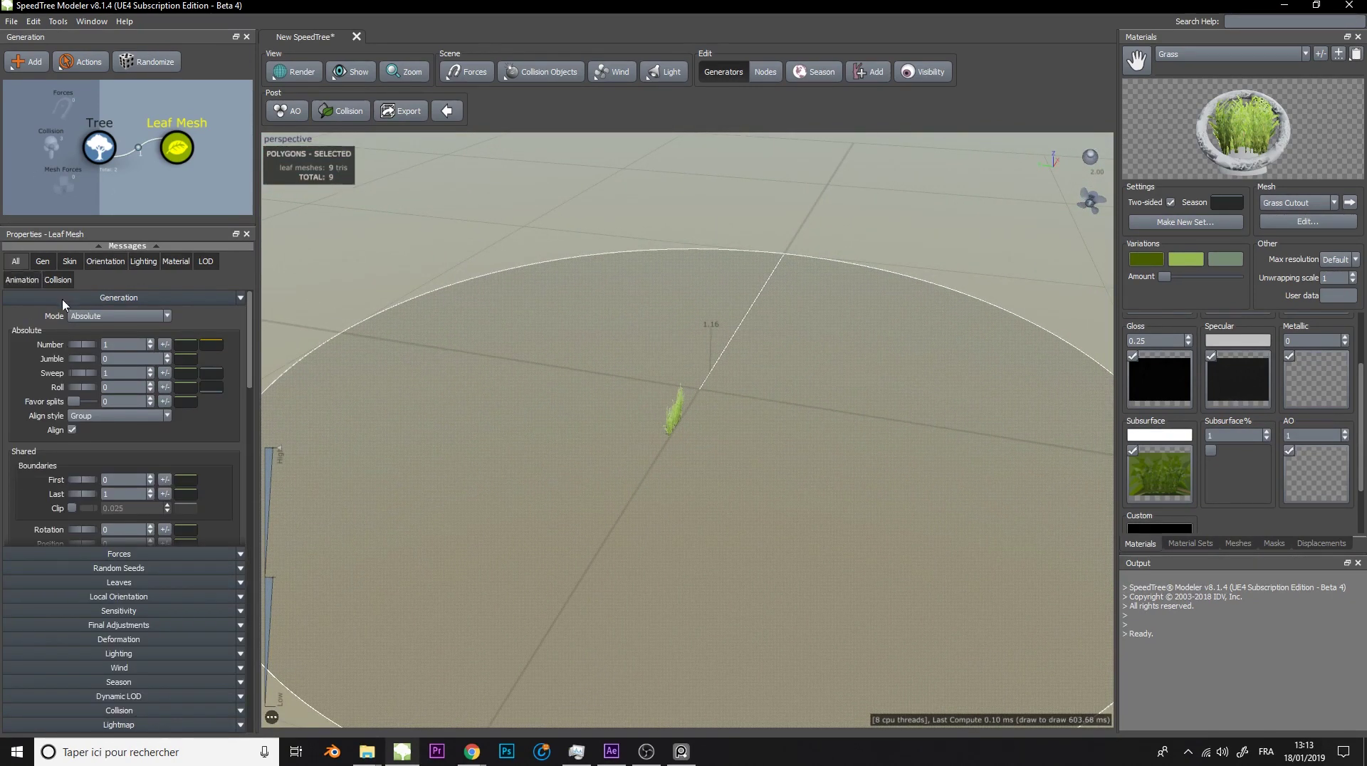
left_click_drag(77, 347, 279, 331)
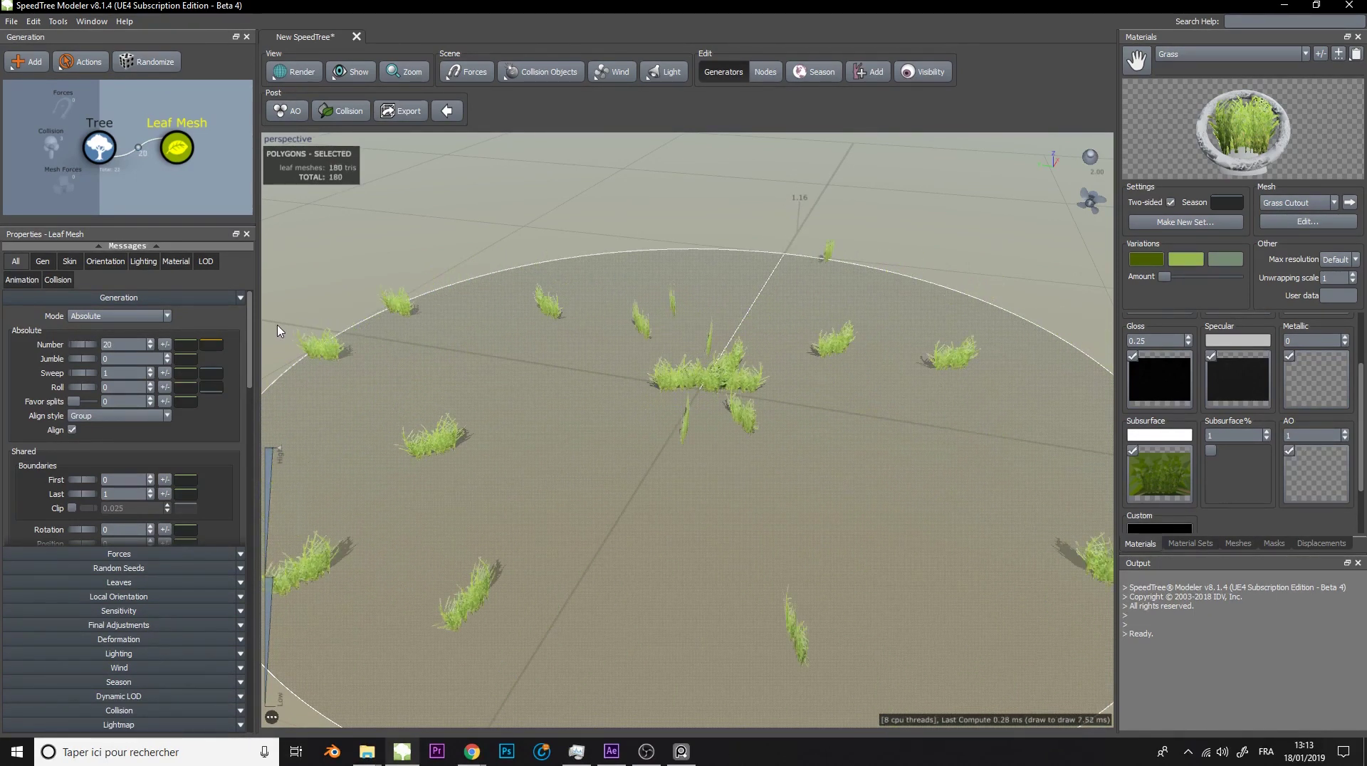
left_click_drag(84, 481, 96, 477)
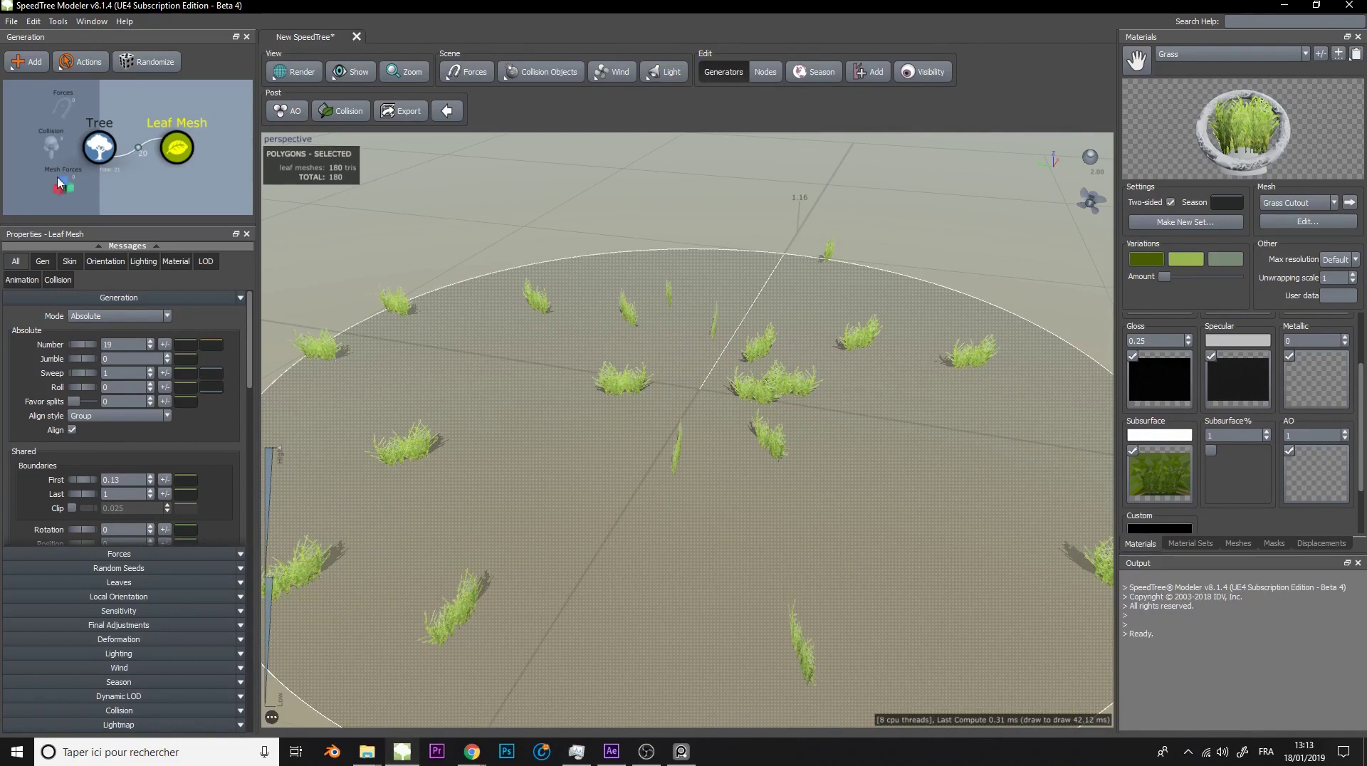
left_click(157, 111)
- Set the Tree's Shape Radius to 4, then reselect the Leaf Mesh generator
left_click(110, 149)
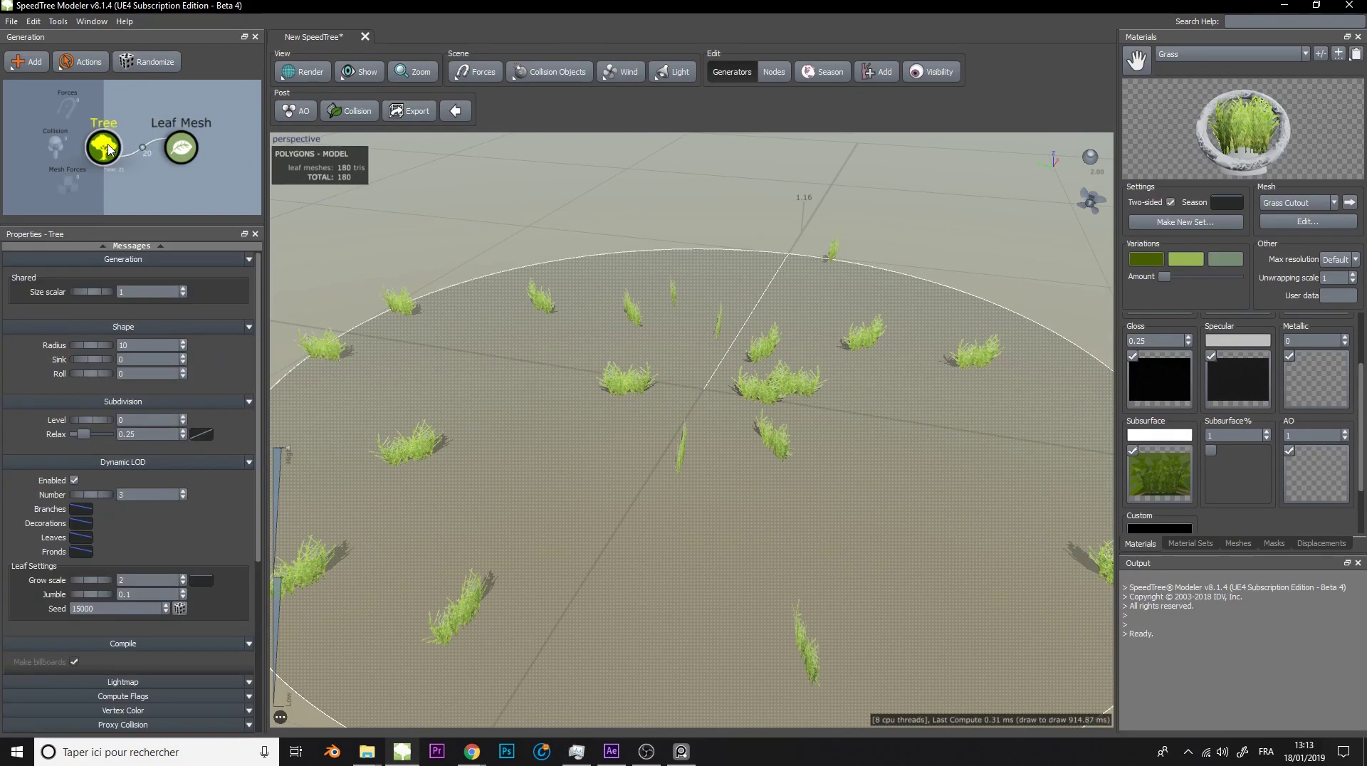
left_click_drag(99, 351, 15, 341)
left_click_drag(99, 351, 51, 351)
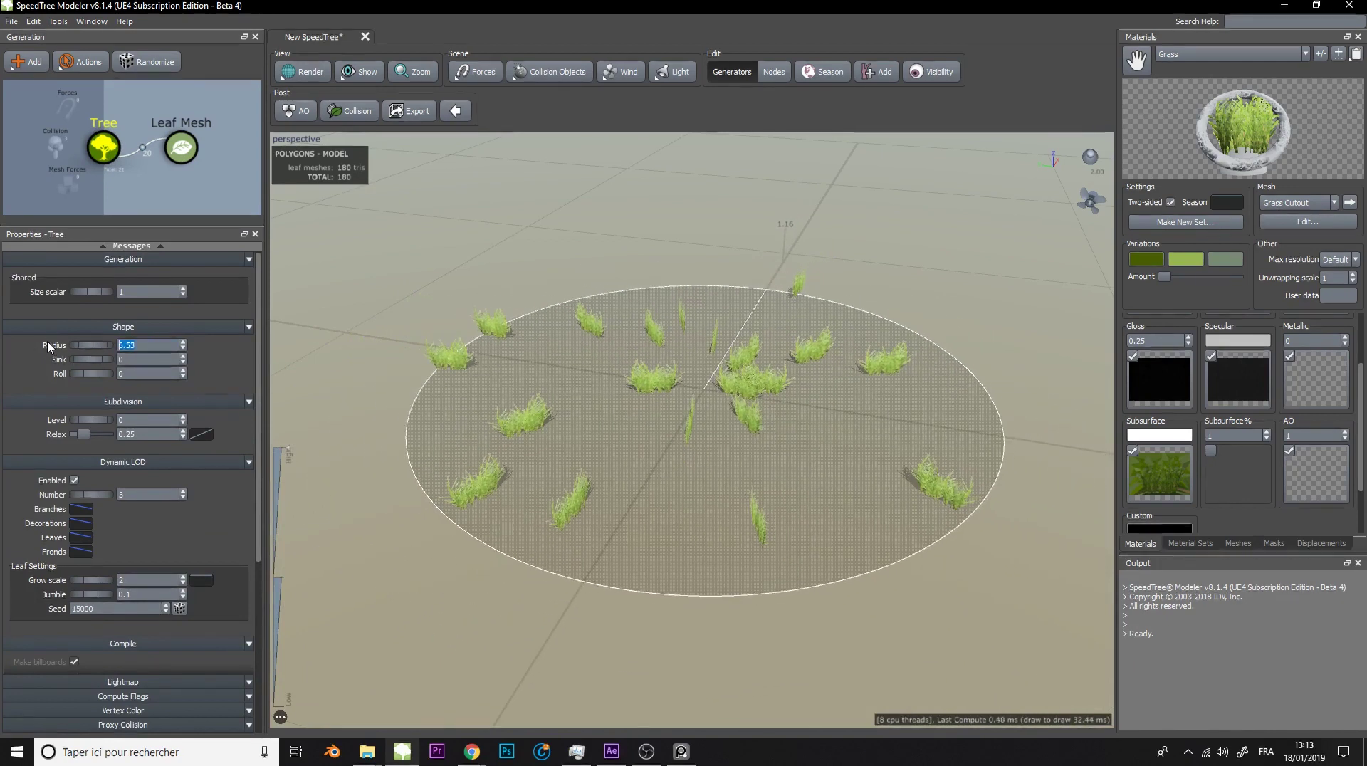
key("Return")
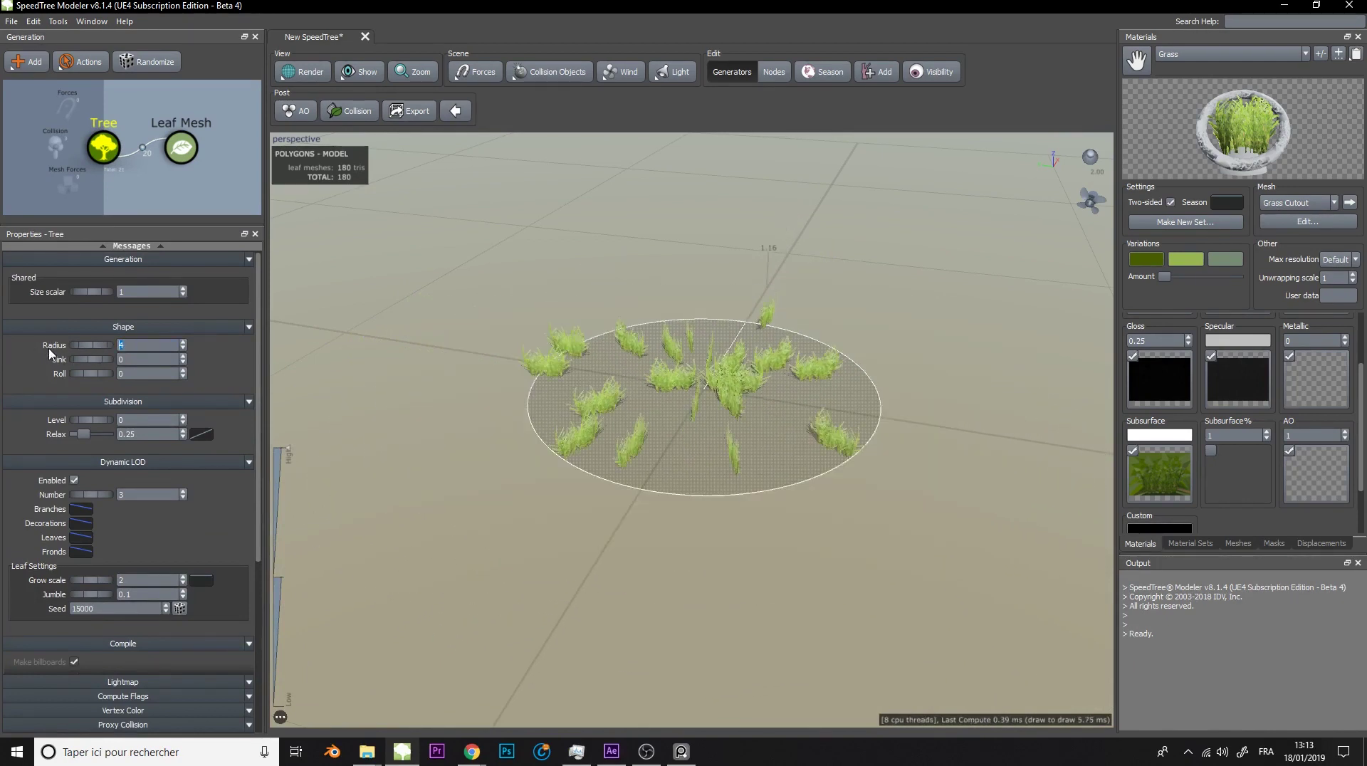
left_click(601, 260)
scroll(591, 385, "up", 2)
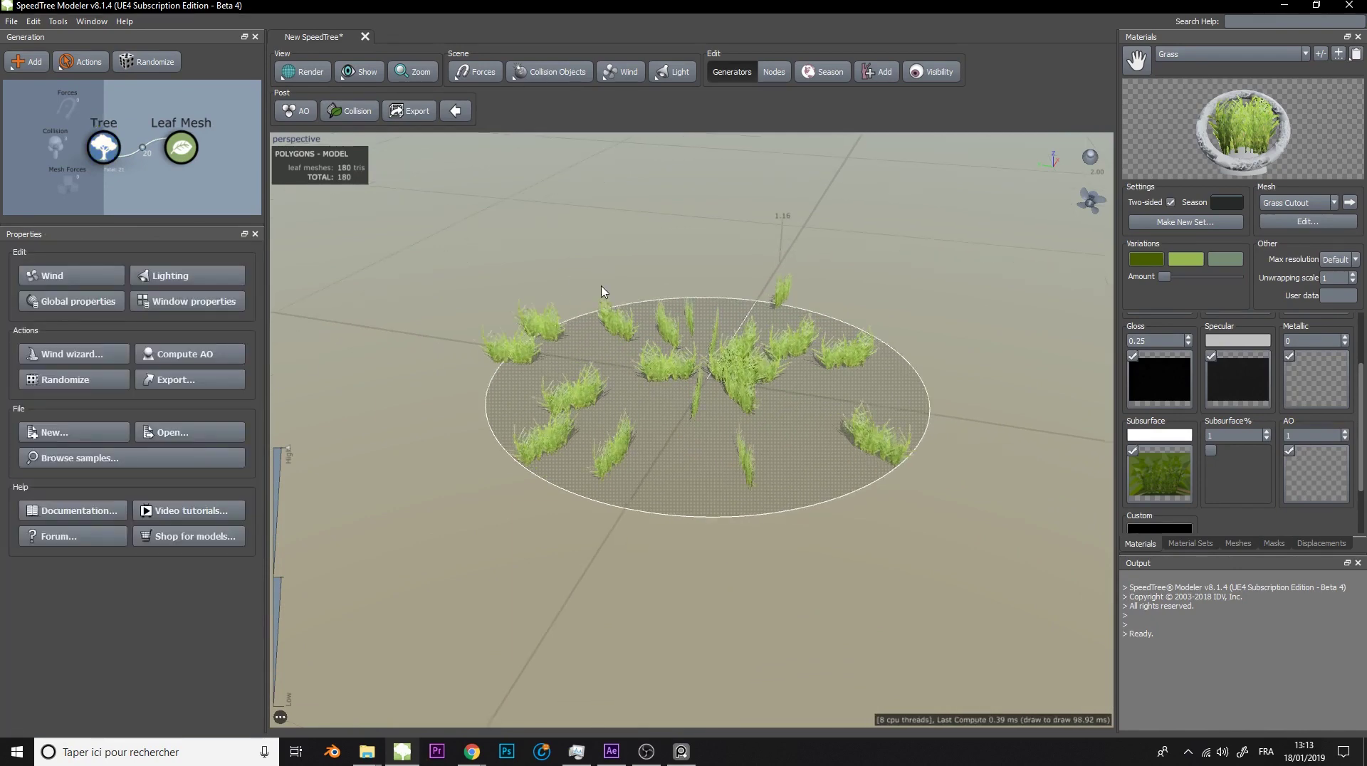
left_click(590, 392)
- Set the Leaf Mesh's Final Adjustments Up to 0.12 with random variance
left_click_drag(81, 520, 91, 514)
left_click_drag(180, 515, 740, 511)
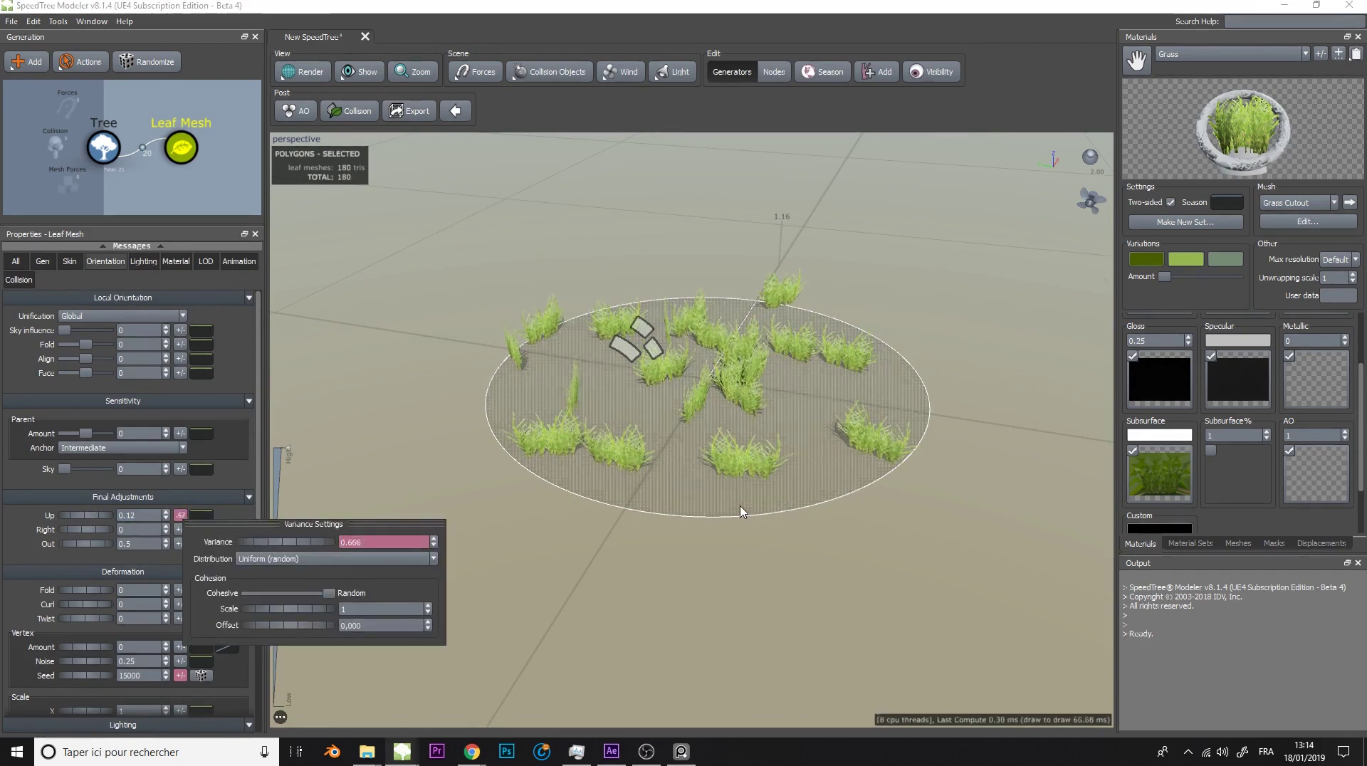
left_click(427, 447)
- Mute the computer's sound and set Leaves Size to 2.13 with added random variance
left_click(165, 151)
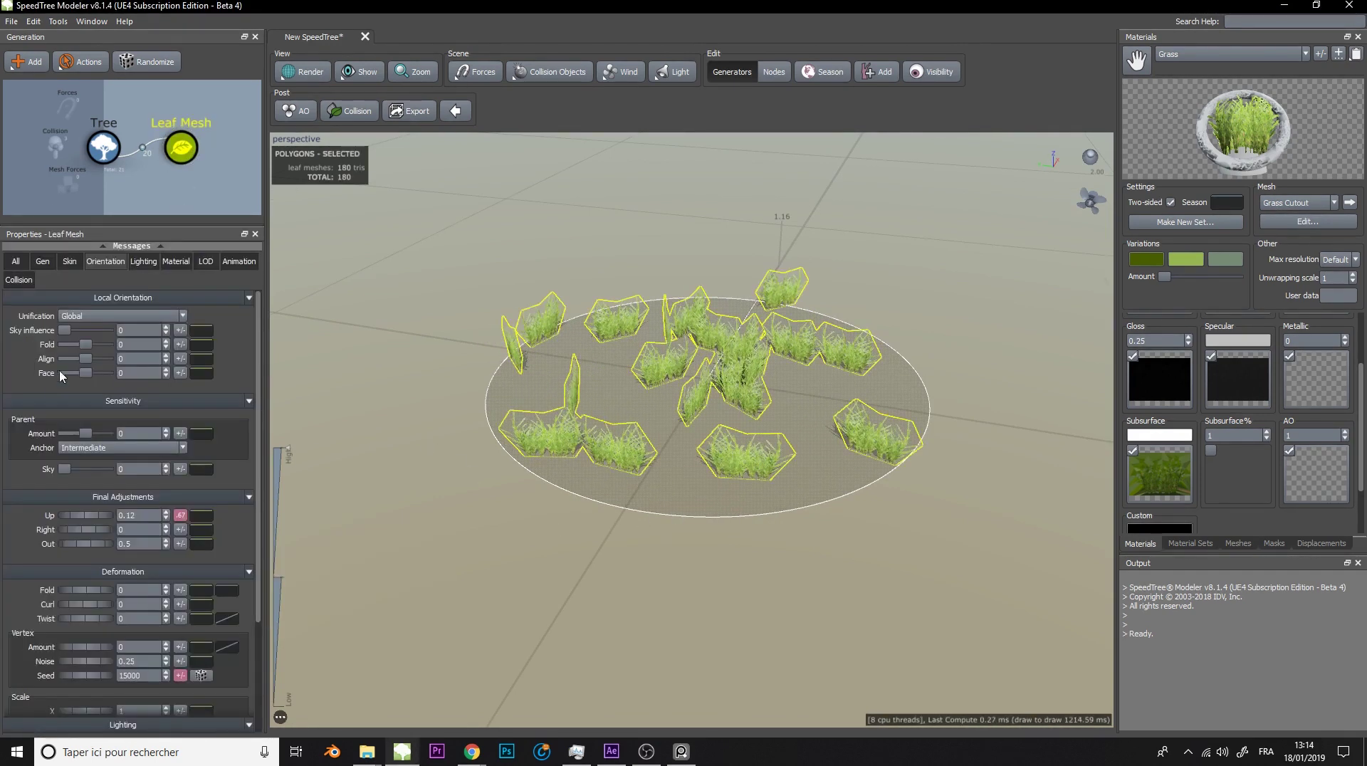
left_click(14, 264)
left_click(1222, 752)
left_click_drag(1217, 717, 1164, 718)
left_click(124, 583)
left_click_drag(76, 396, 162, 413)
left_click(173, 392)
left_click_drag(246, 413, 326, 413)
left_click(382, 337)
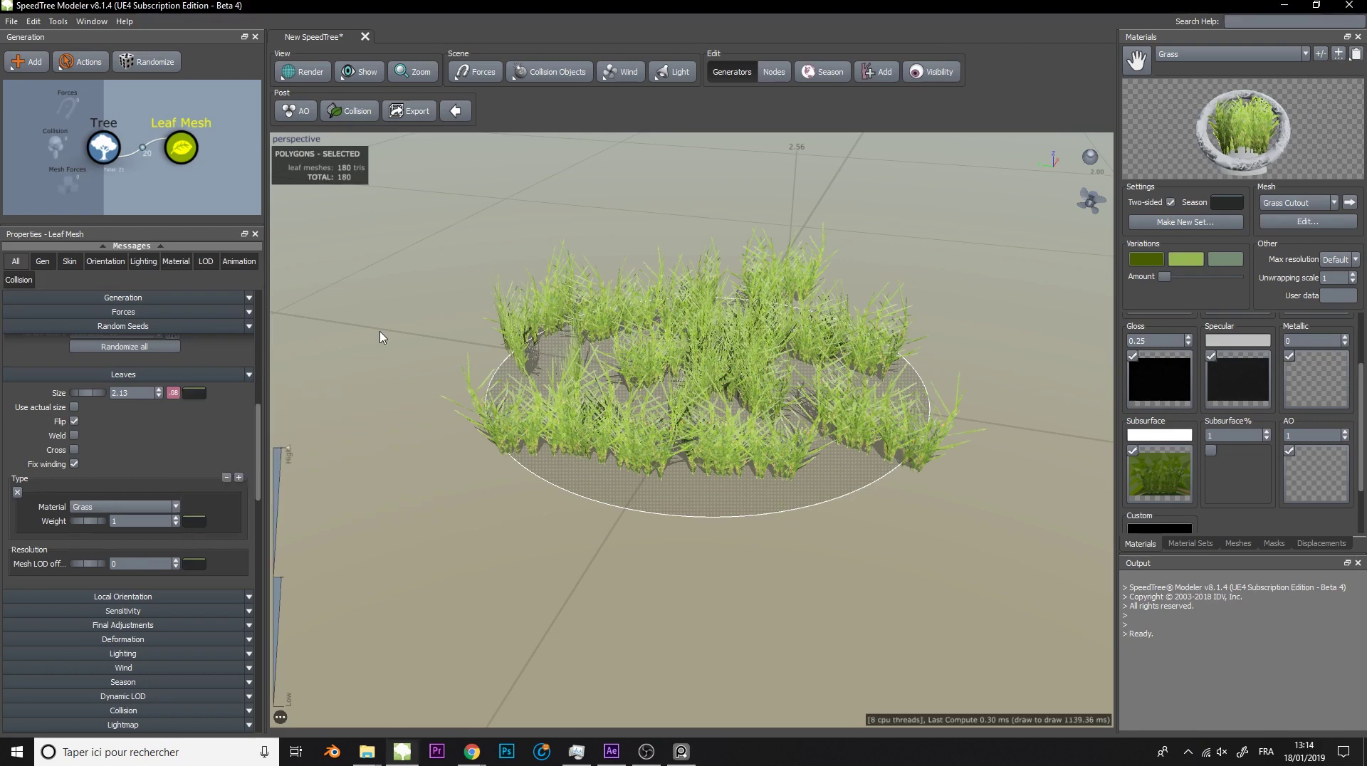
- Curl the grass blades to -0.03 with variance and set Deformation Fold to 0.22
left_click(181, 154)
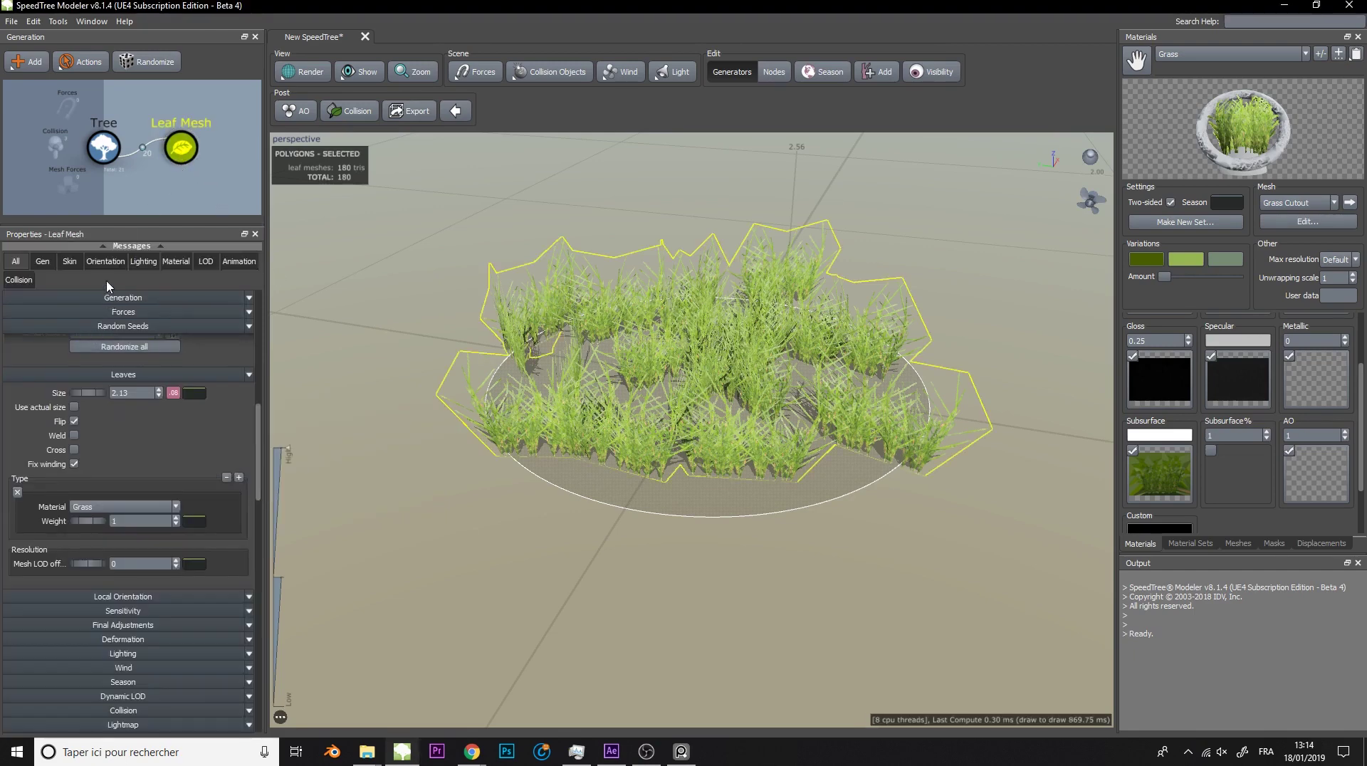
left_click(114, 261)
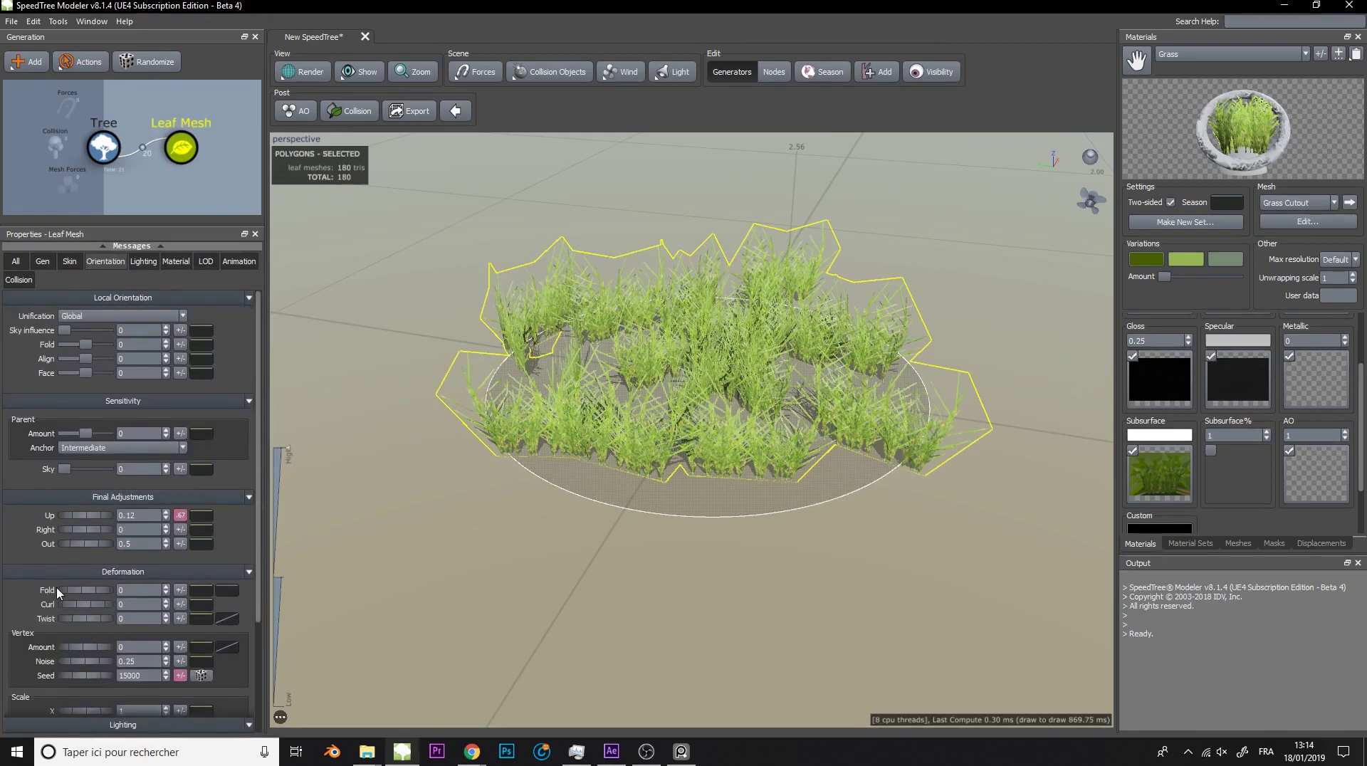
left_click_drag(85, 610, 81, 604)
left_click(182, 609)
left_click_drag(299, 619, 349, 618)
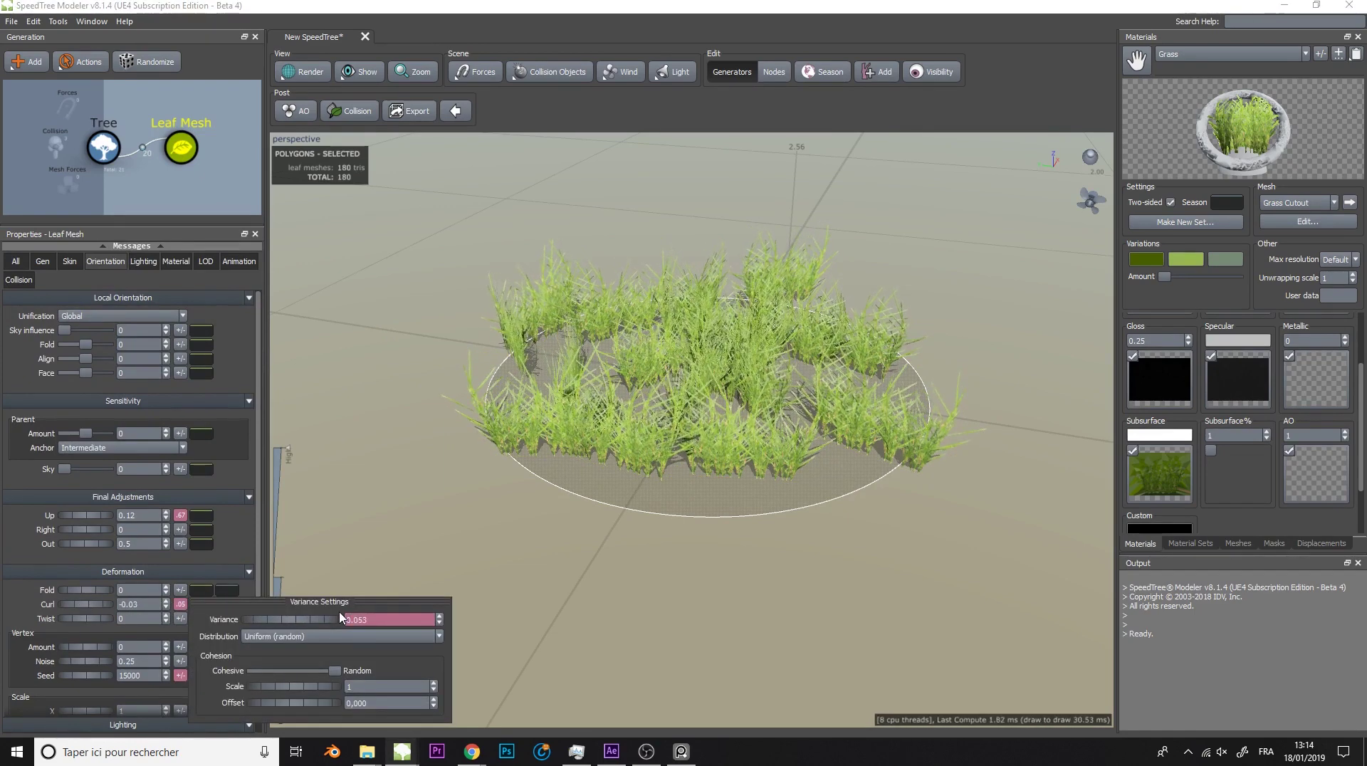
left_click_drag(104, 596, 97, 593)
left_click_drag(520, 598, 492, 510)
- Copy the Leaf Mesh generator, paste it, and attach the copy to the Tree
right_click(187, 154)
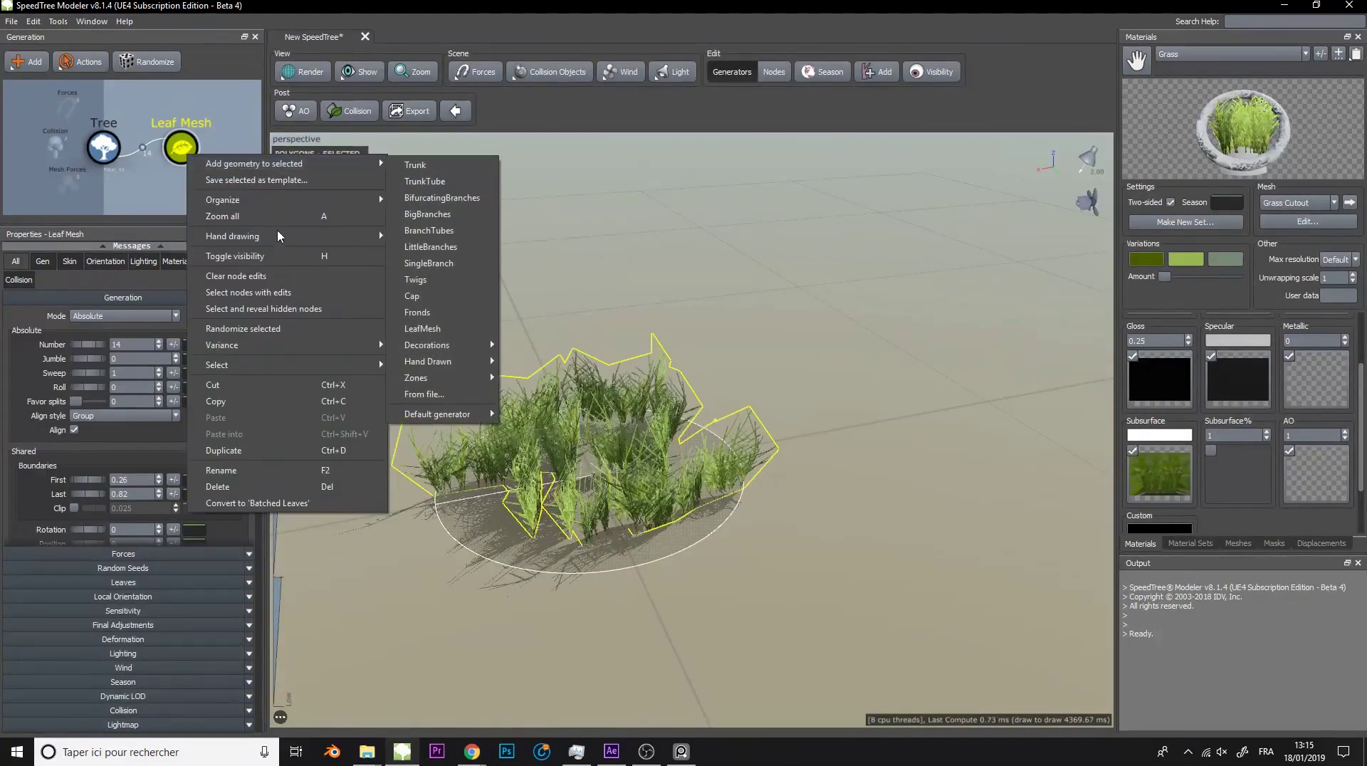
left_click(249, 401)
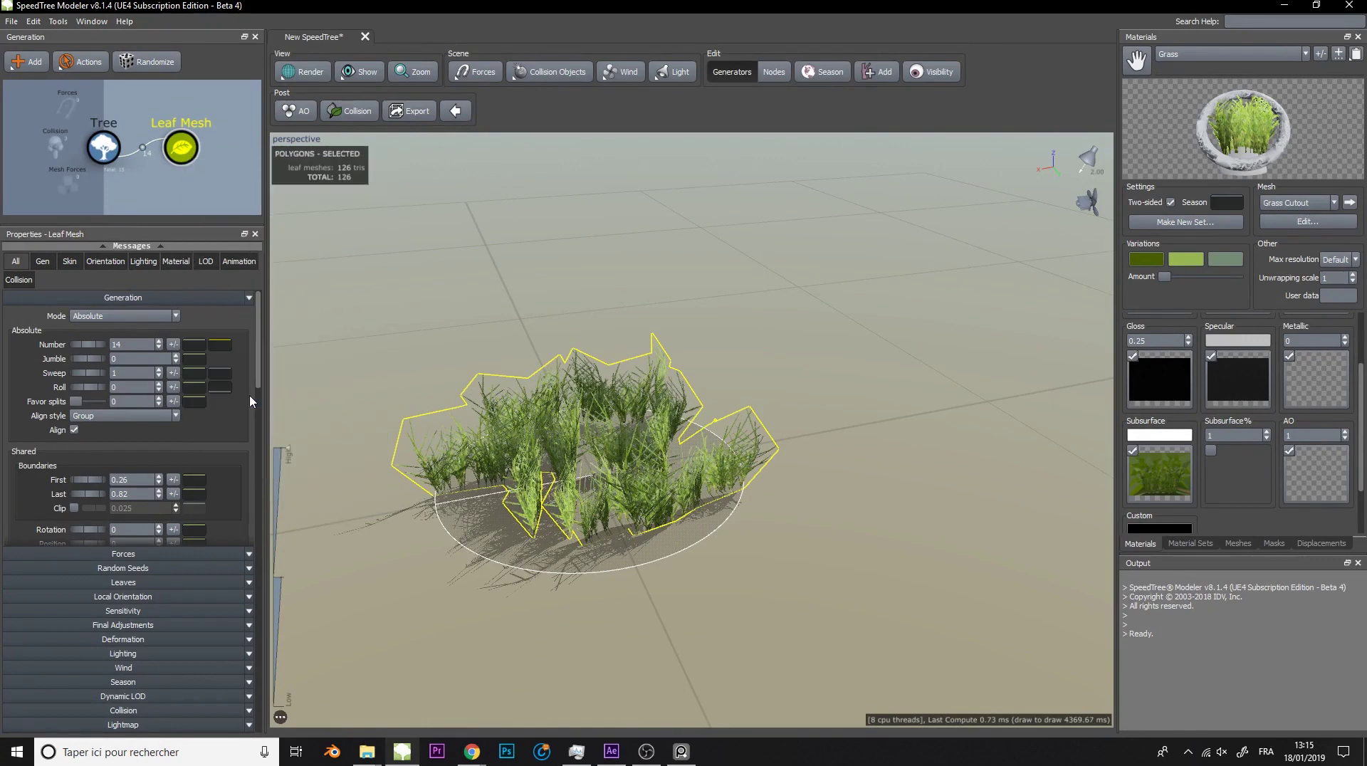
left_click(211, 208)
right_click(210, 199)
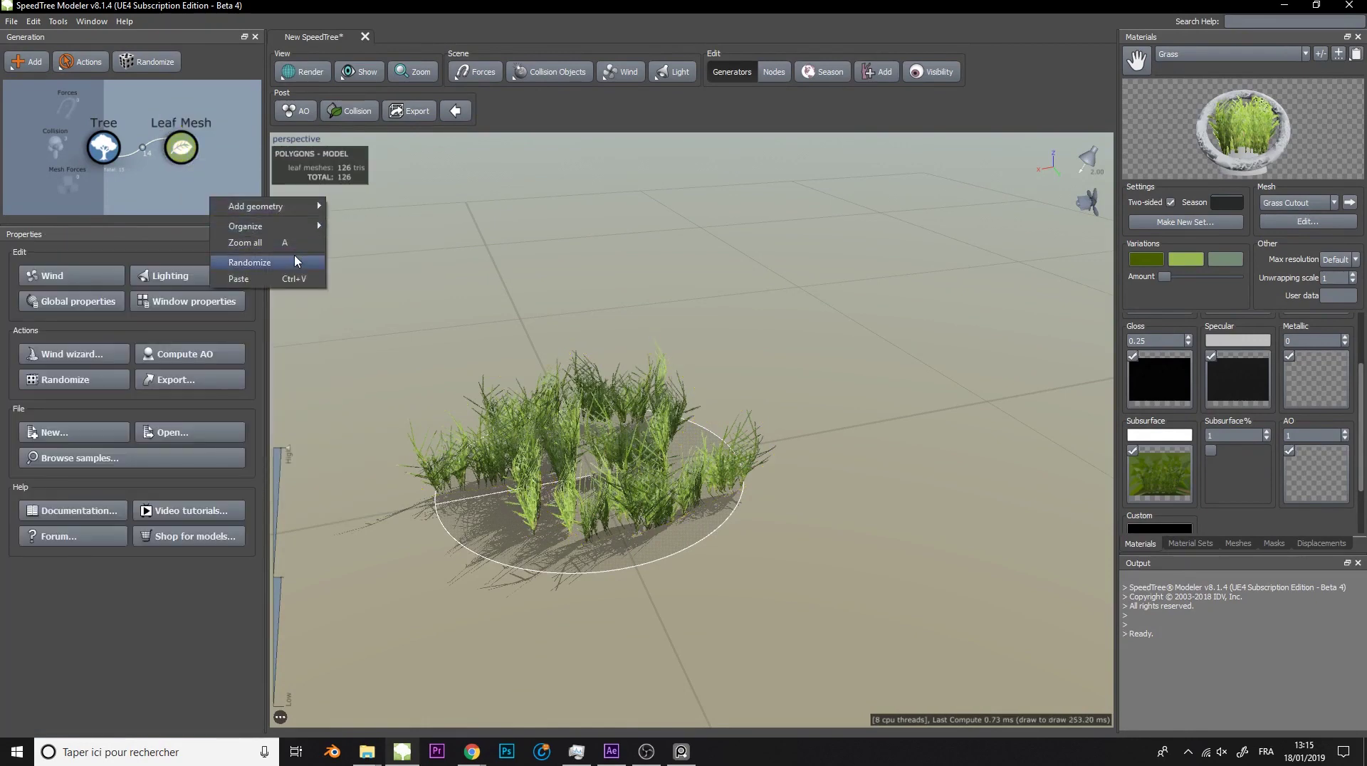
left_click(238, 278)
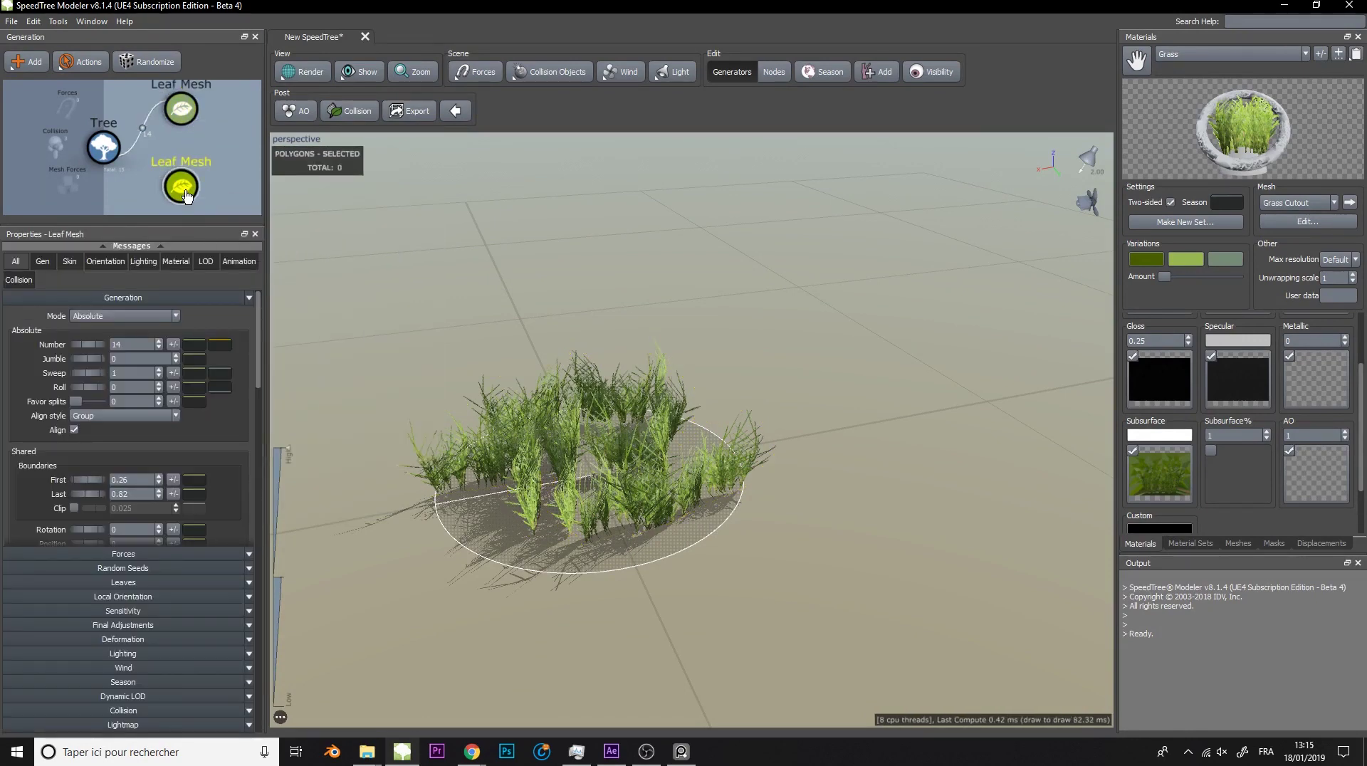
left_click_drag(179, 191, 97, 165)
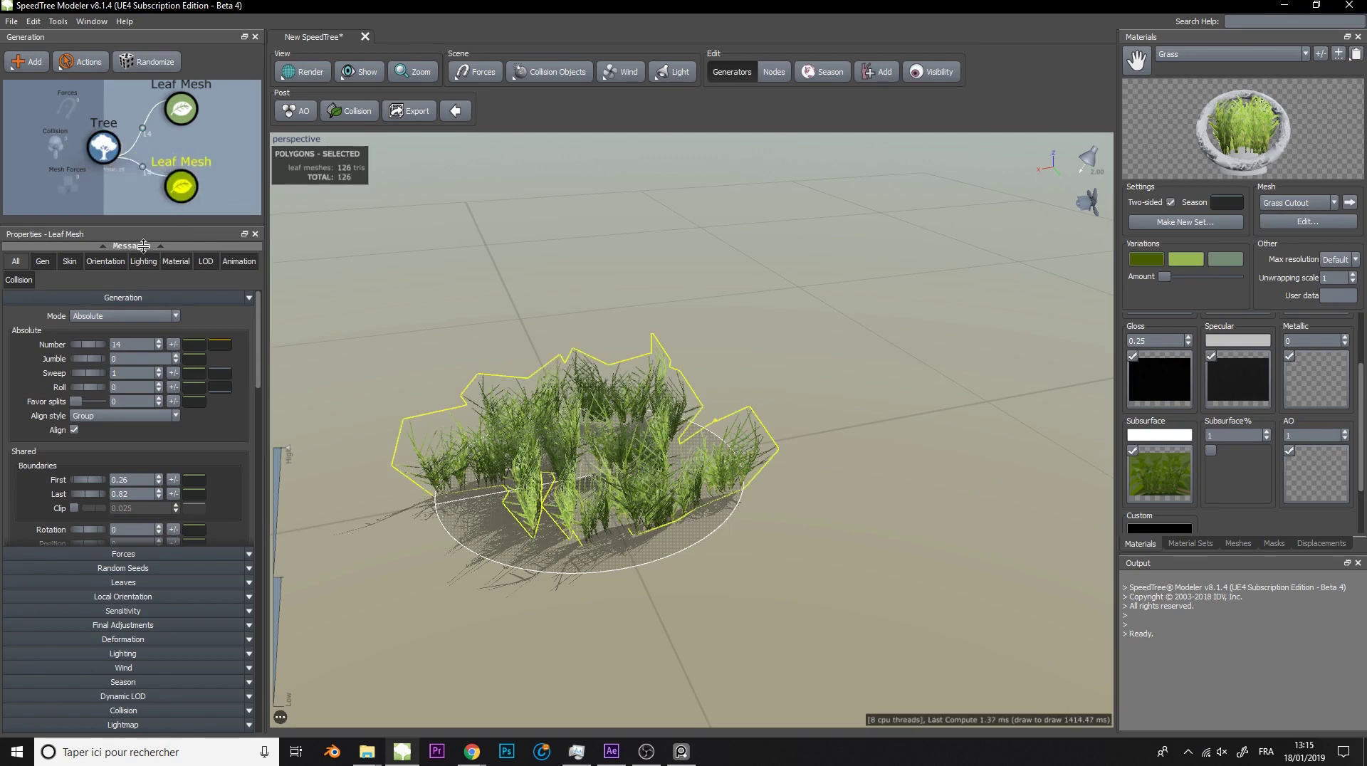
- Raise the copy's Right adjustment to tilt its clumps sideways, then view from above
left_click(107, 262)
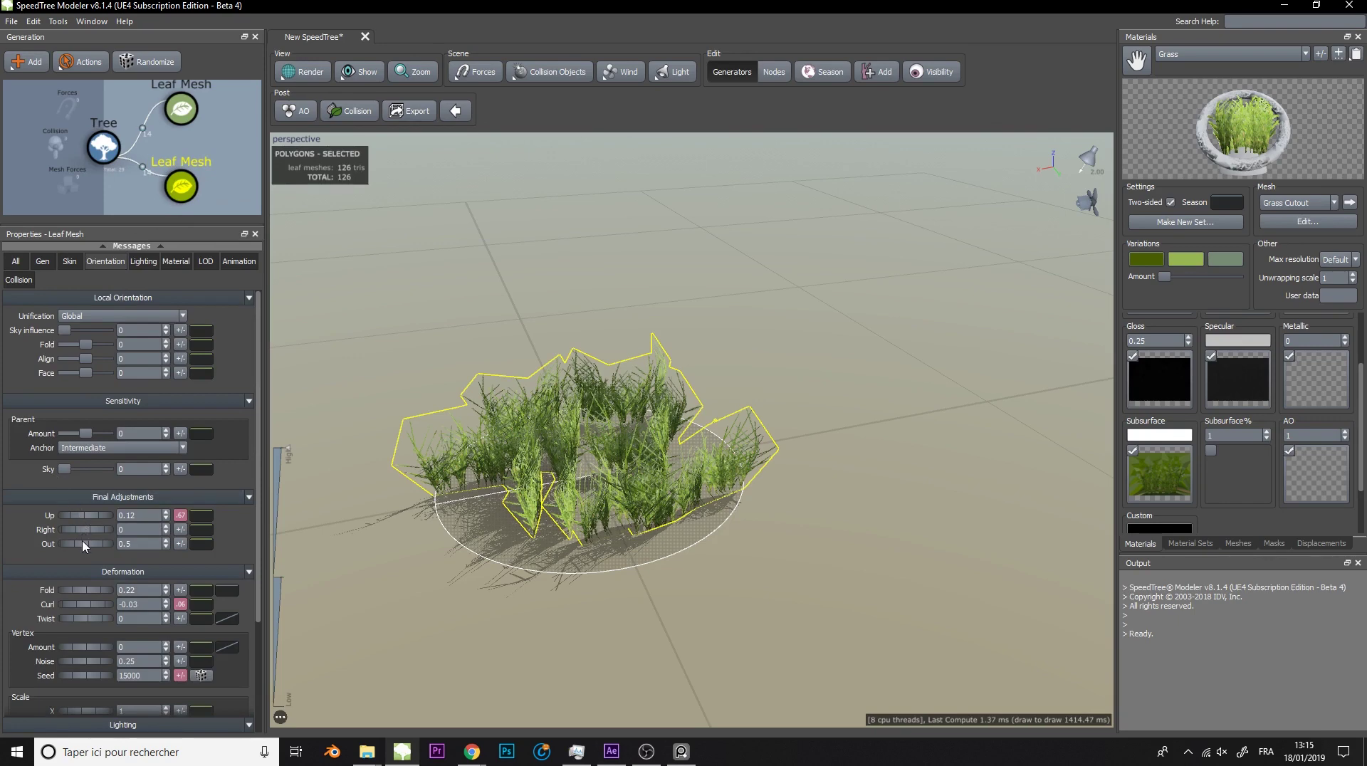
left_click_drag(84, 535, 104, 524)
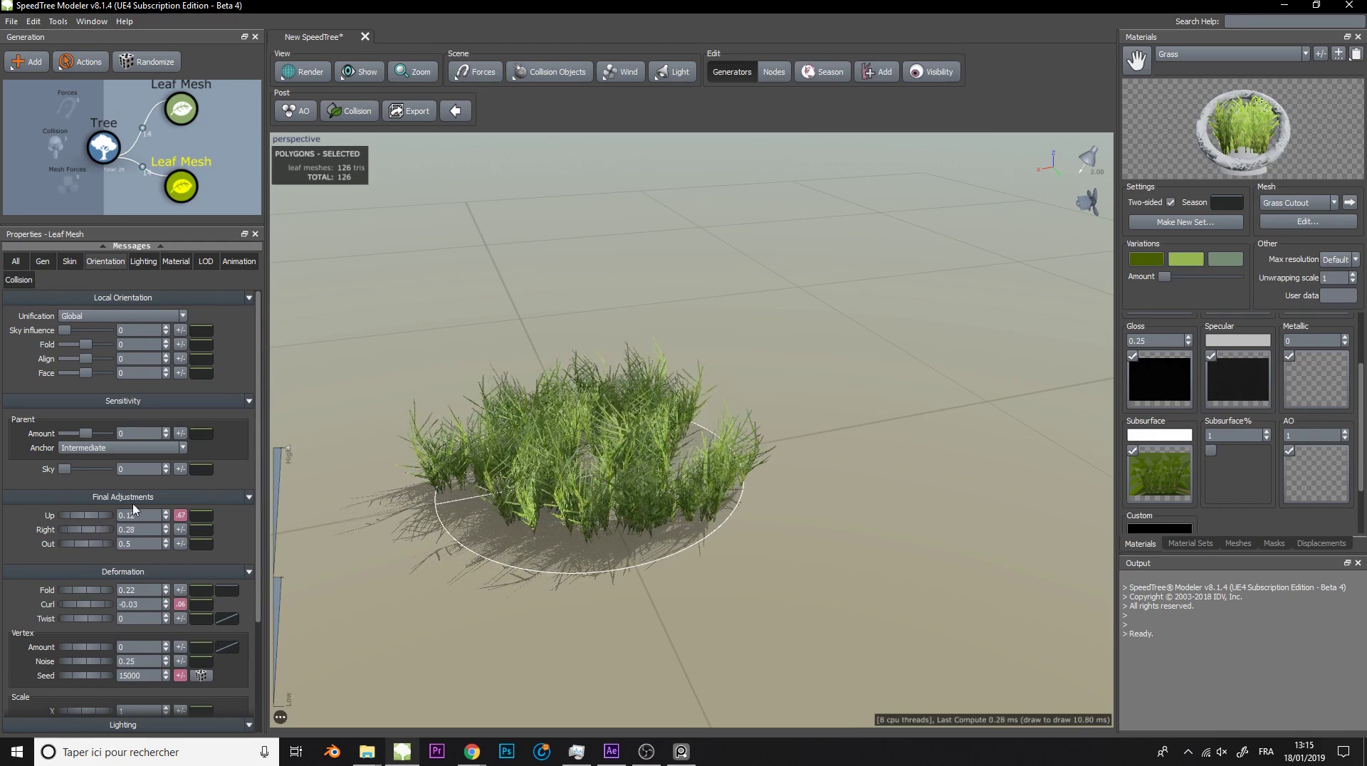
left_click(623, 318)
left_click_drag(622, 318, 755, 326)
- Select both Leaf Mesh generators and set their Fold to 0.16
left_click(186, 120)
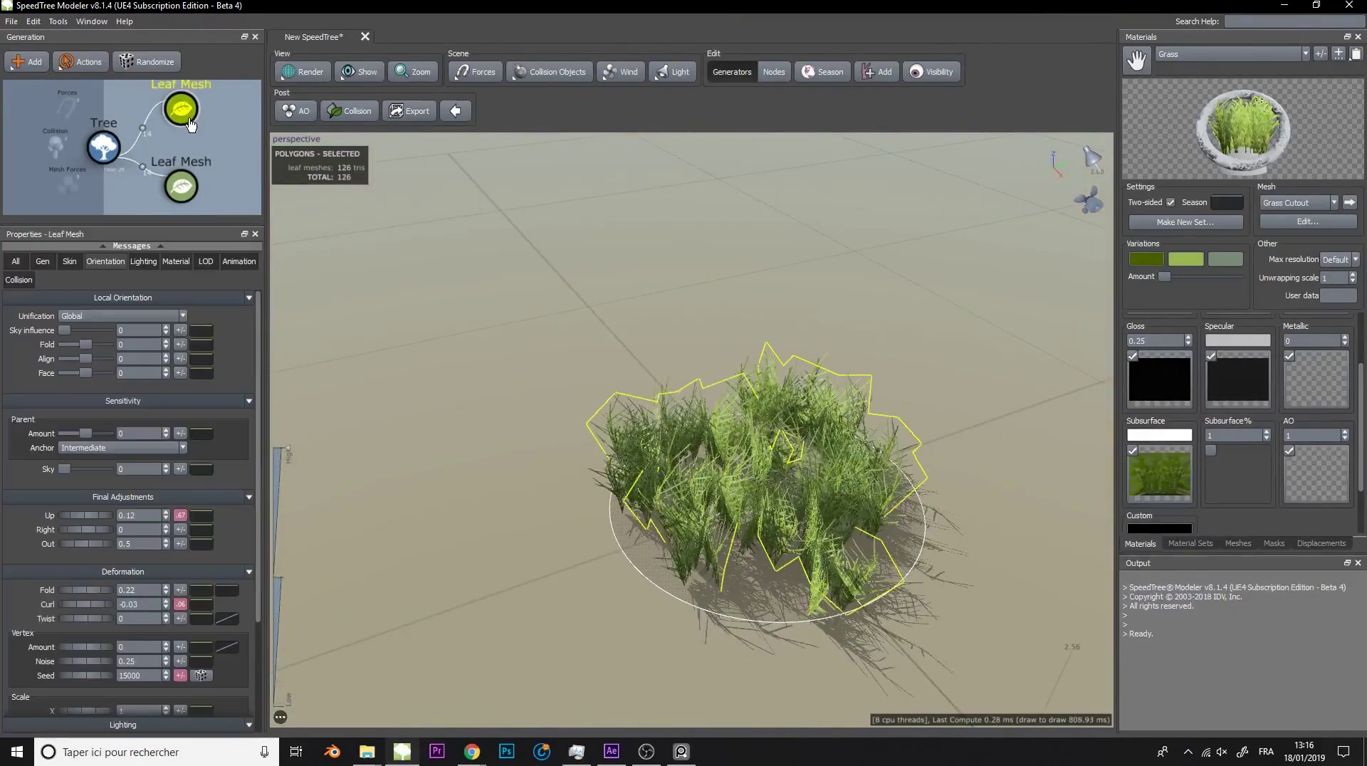
left_click(182, 186, "ctrl")
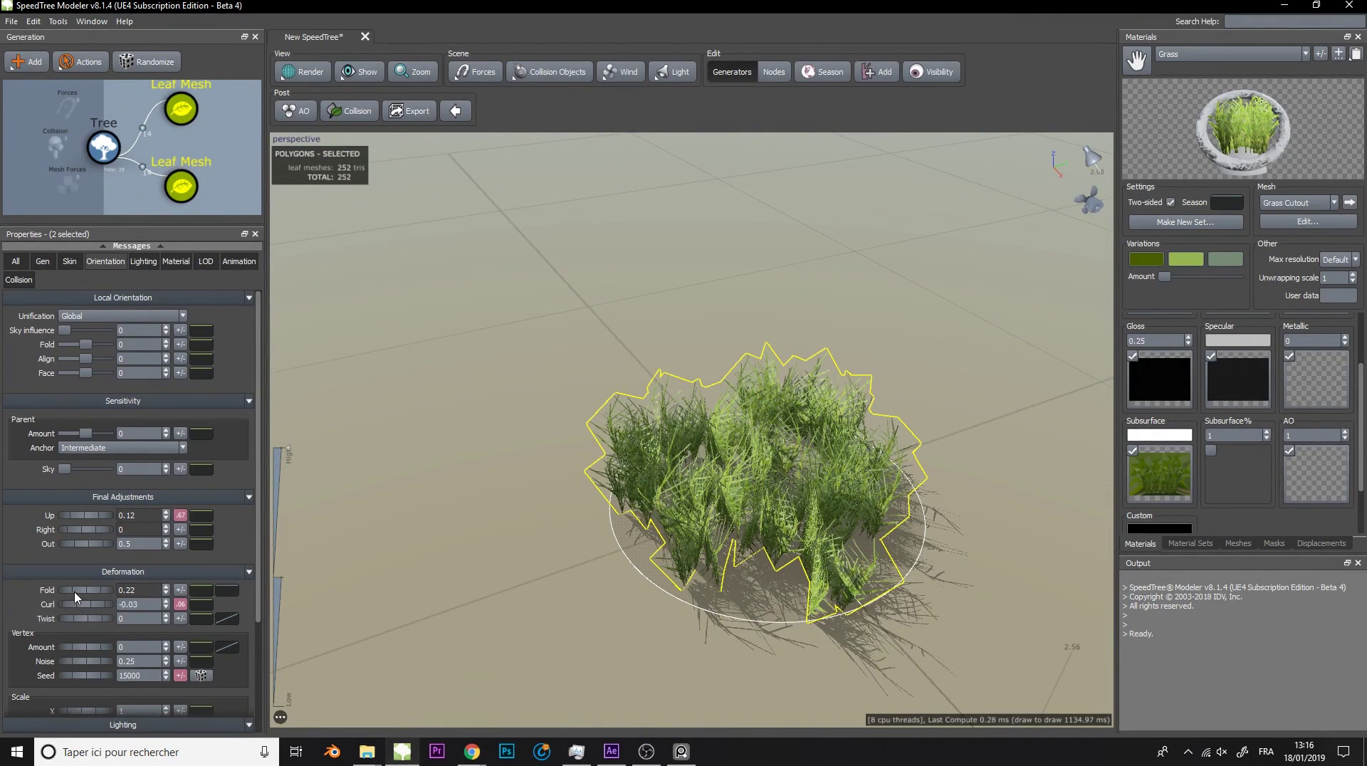
left_click_drag(82, 591, 78, 587)
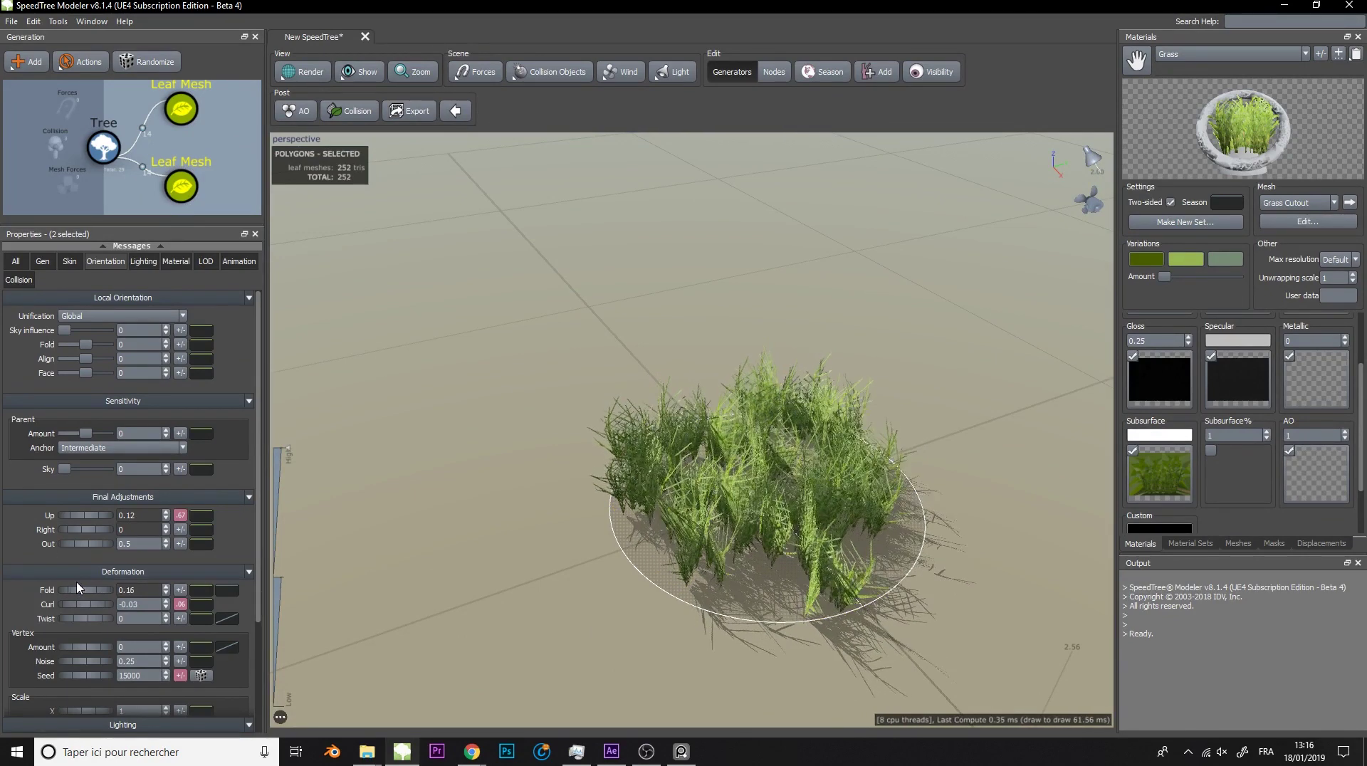